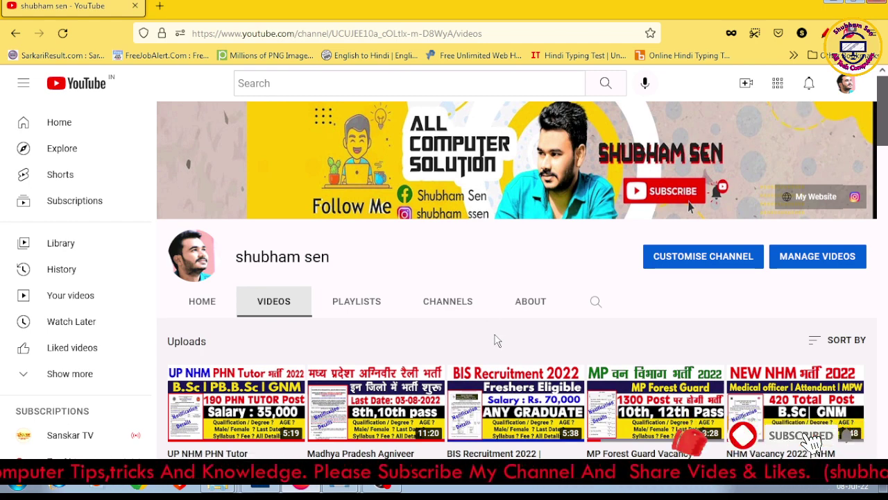
scroll(494, 337, down, 2)
scroll(538, 349, down, 2)
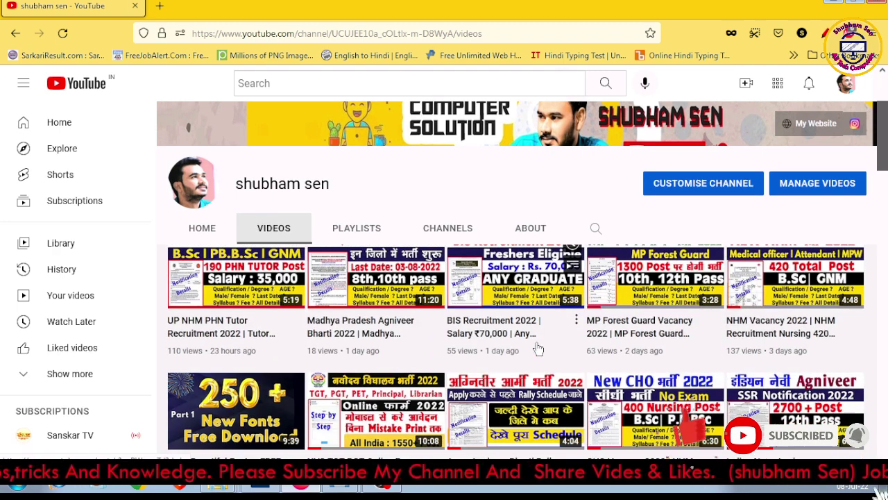
scroll(490, 283, down, 2)
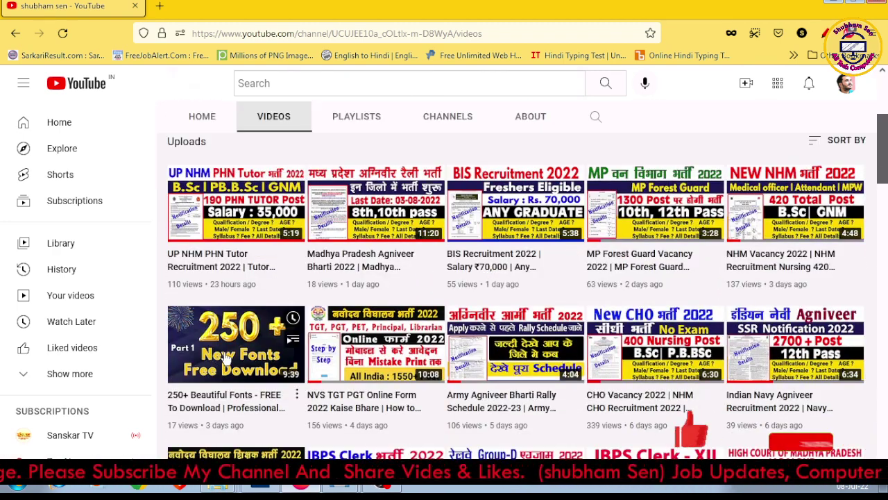
mouse_move(236, 411)
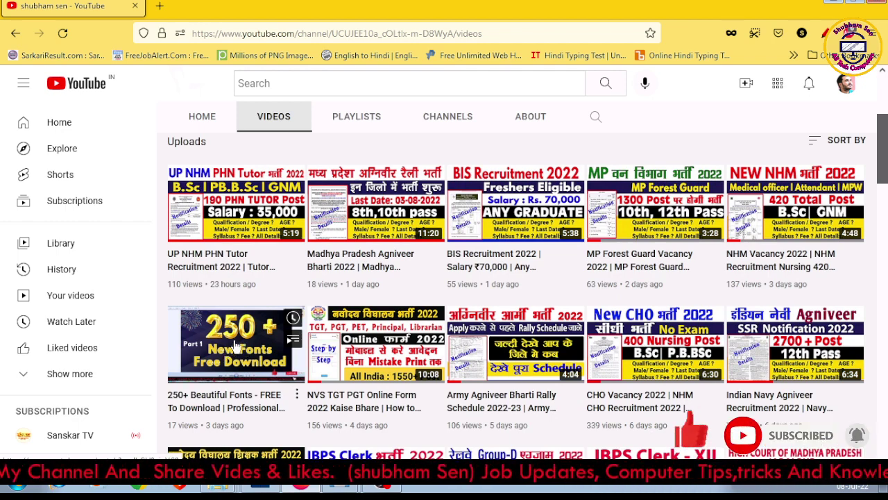
scroll(236, 345, down, 2)
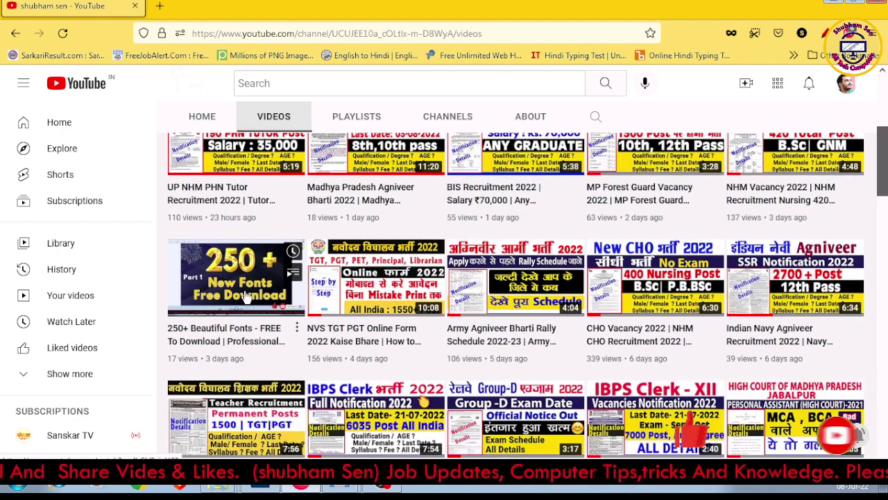
scroll(266, 237, down, 2)
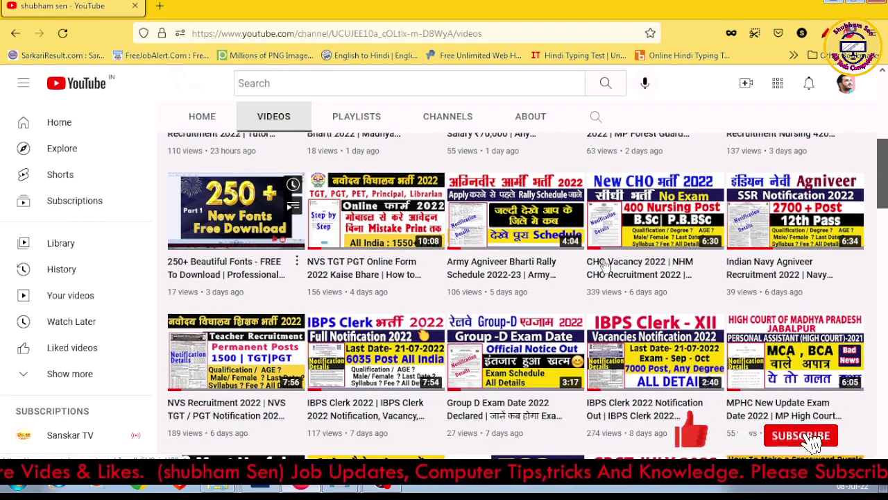
scroll(614, 271, down, 4)
scroll(623, 275, down, 2)
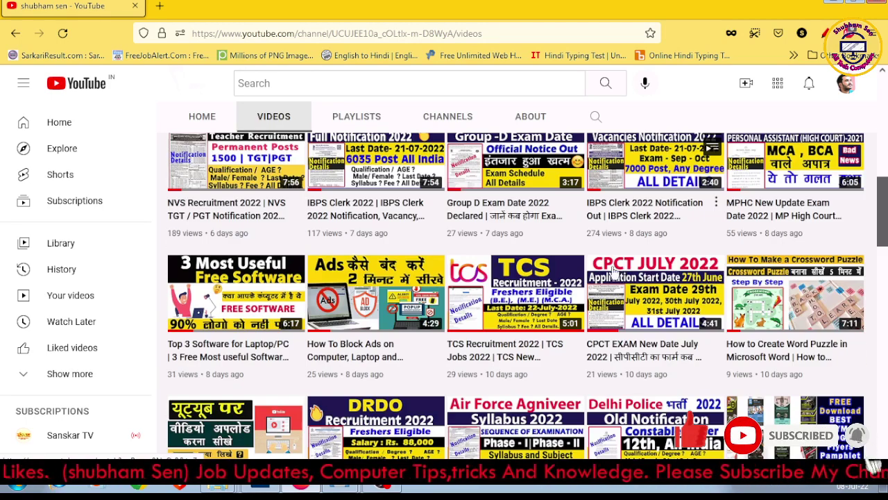
scroll(763, 298, down, 4)
scroll(814, 303, down, 4)
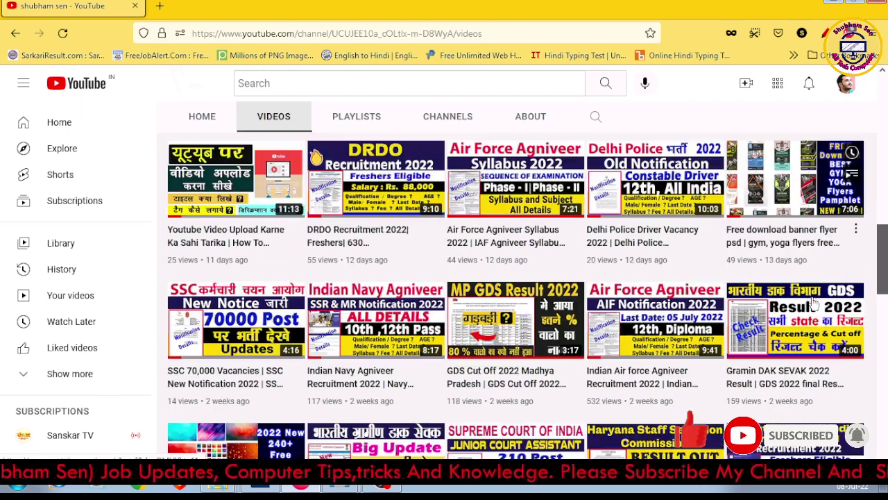
scroll(239, 397, down, 3)
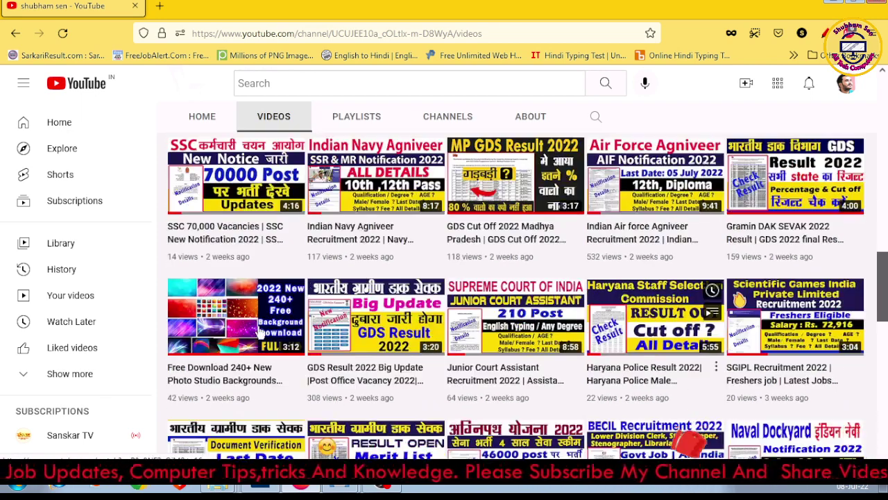
mouse_move(515, 175)
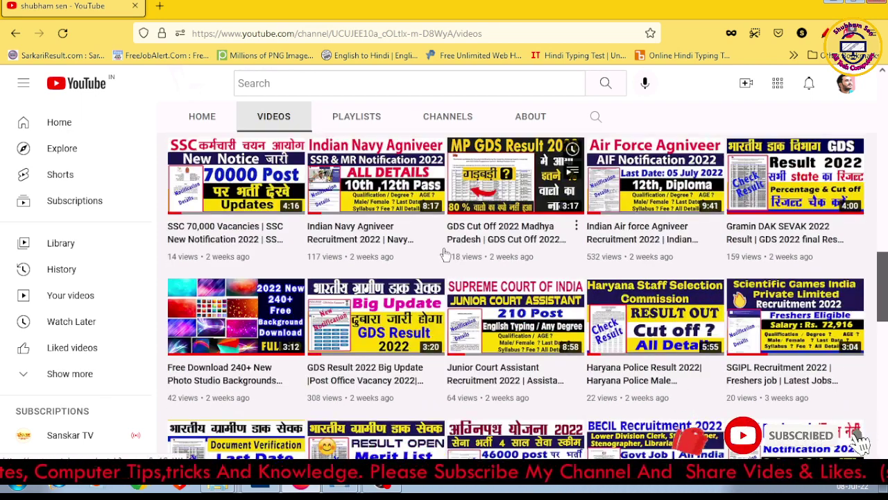
scroll(445, 255, down, 2)
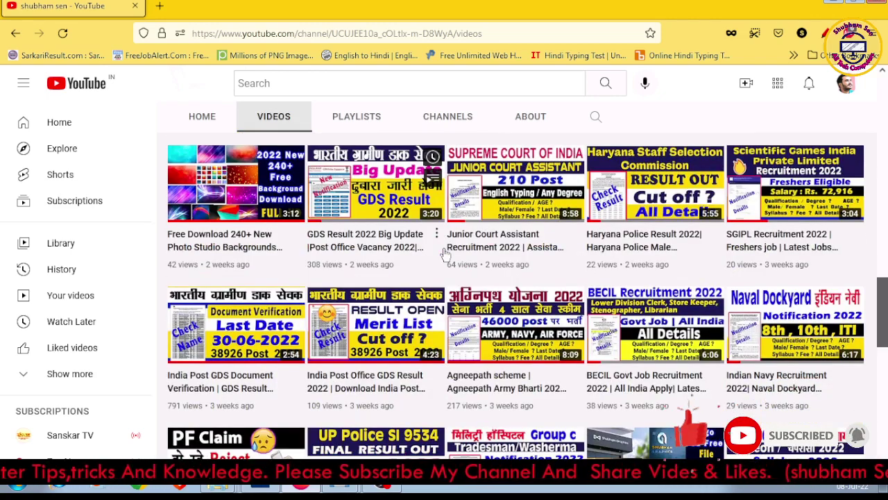
scroll(334, 294, down, 2)
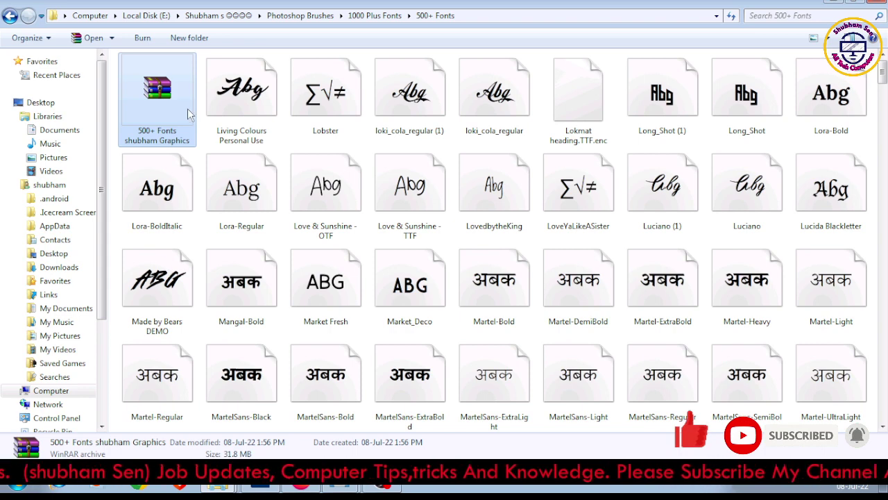
Check the 500+ Fonts archive's options without choosing any, then browse the font files
right_click(173, 97)
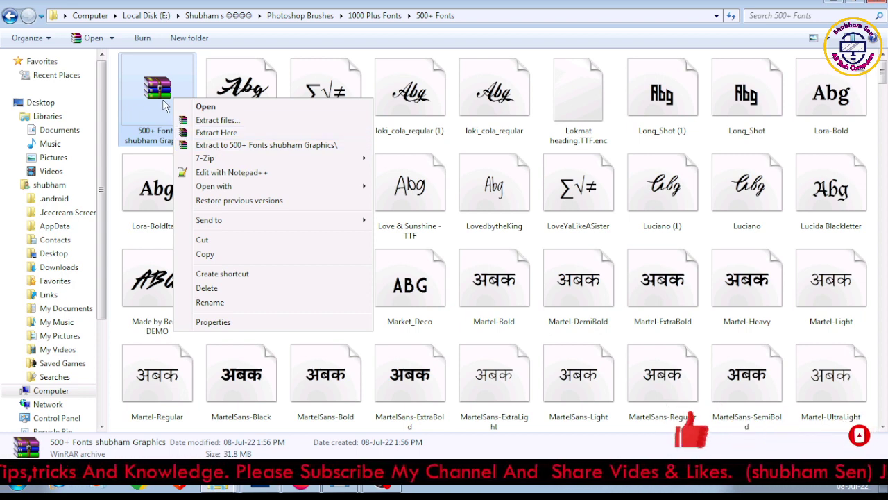
click(438, 104)
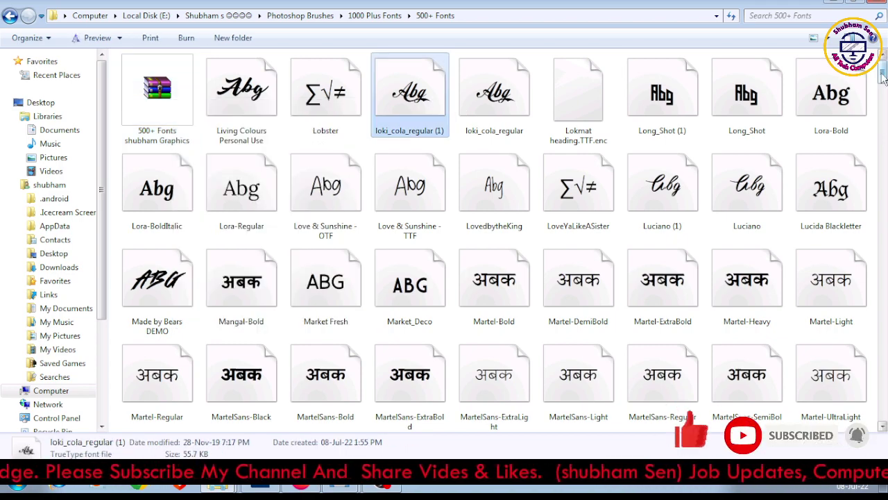
drag(883, 78, 883, 420)
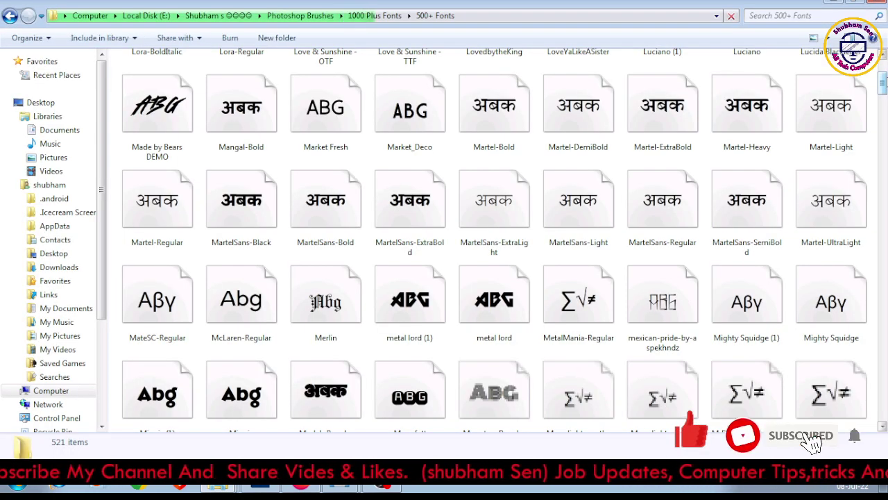
scroll(411, 194, up, 2)
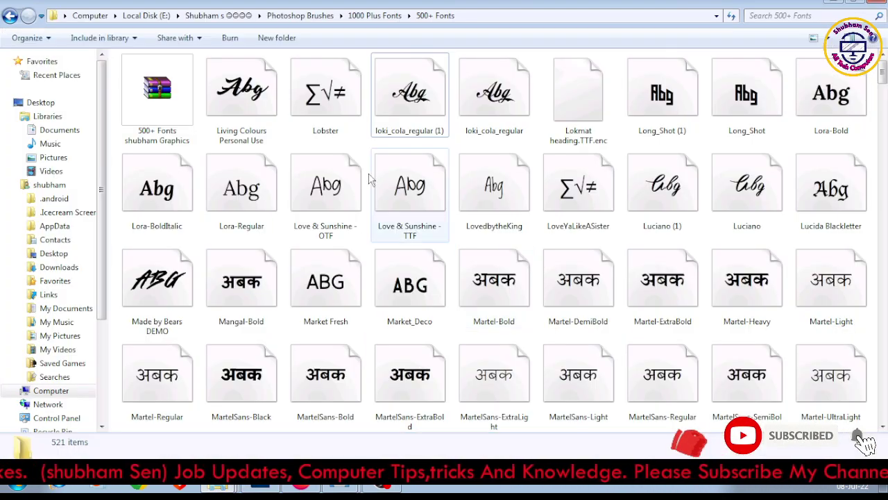
Inspect the available actions for the Lobster and Living Colours Personal Use font files
click(329, 104)
right_click(331, 108)
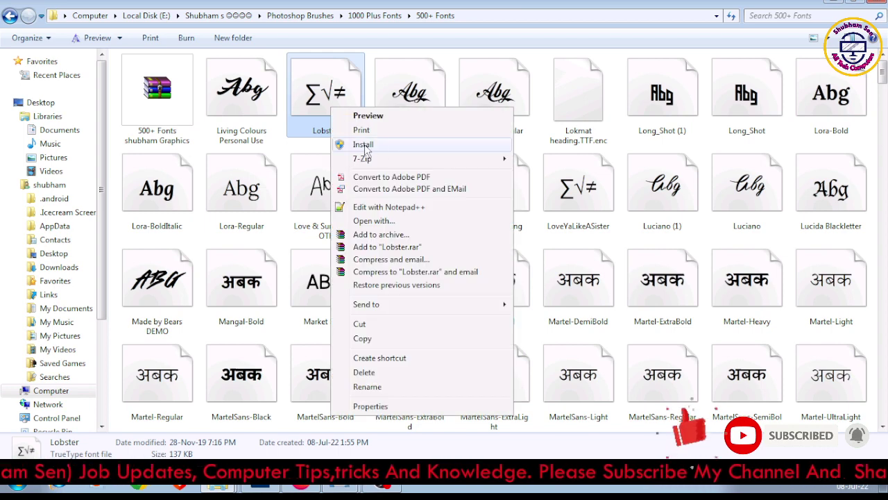
click(240, 94)
right_click(240, 90)
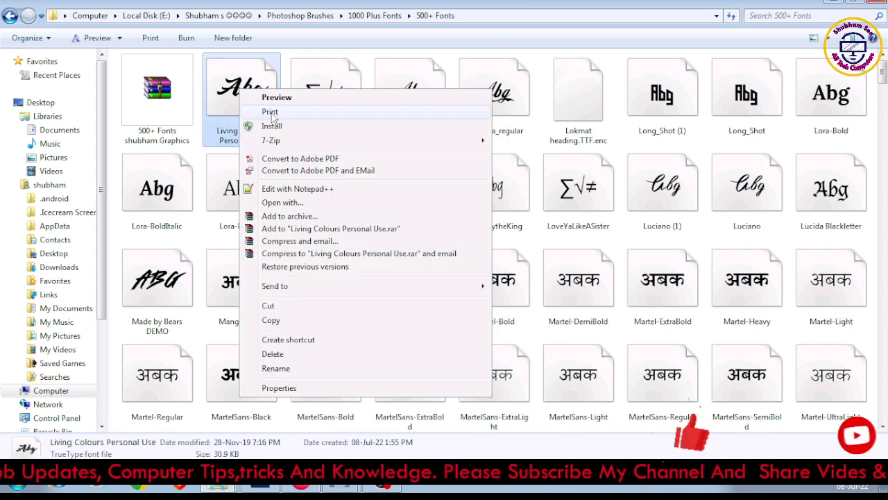
click(621, 149)
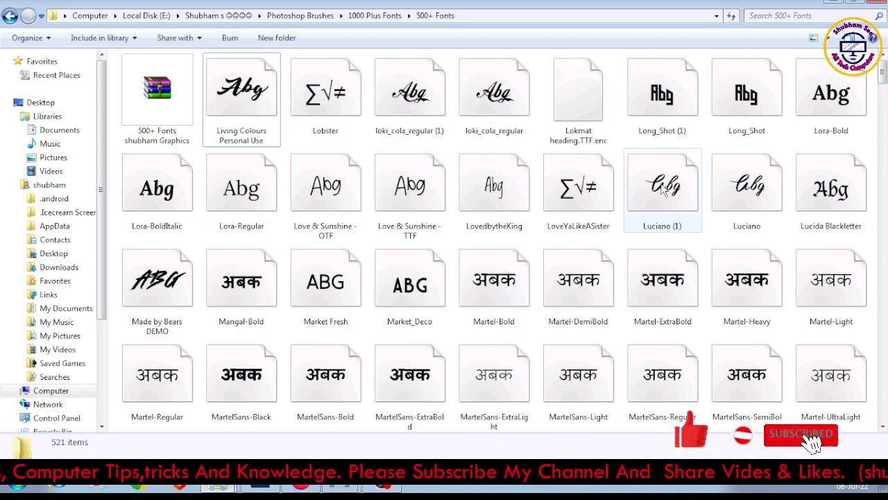
Install every font file except the 500+ Fonts archive, then scroll through the list
key(ctrl+a)
ctrl+click(156, 90)
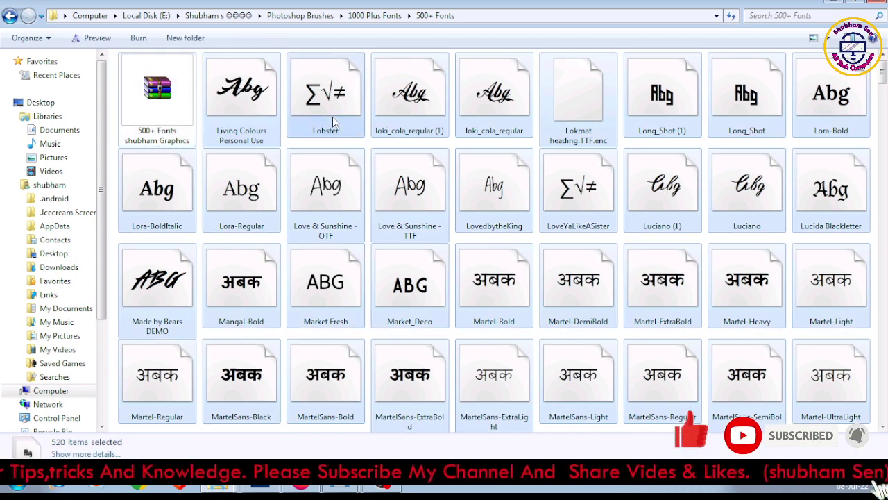
right_click(333, 116)
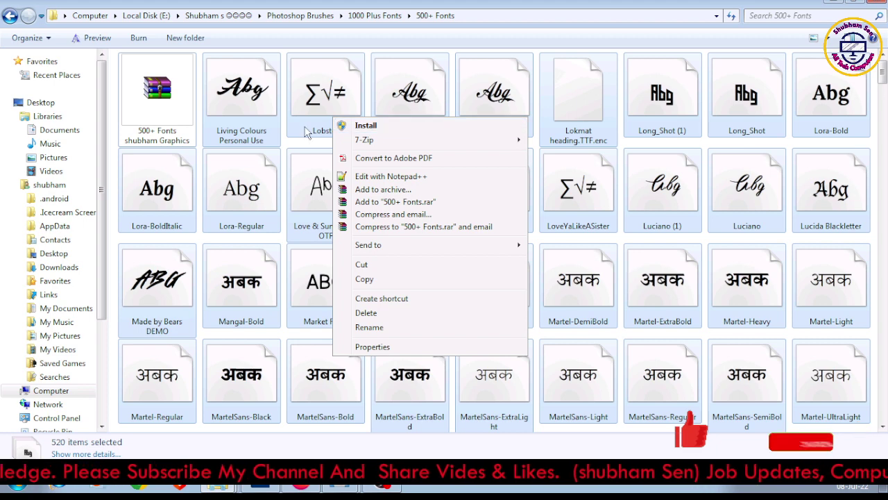
click(271, 116)
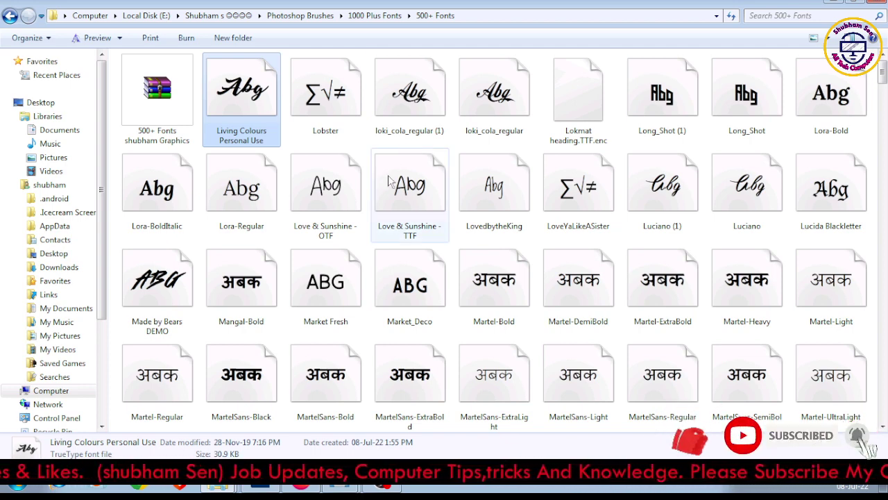
click(408, 187)
scroll(408, 192, down, 10)
scroll(408, 191, down, 5)
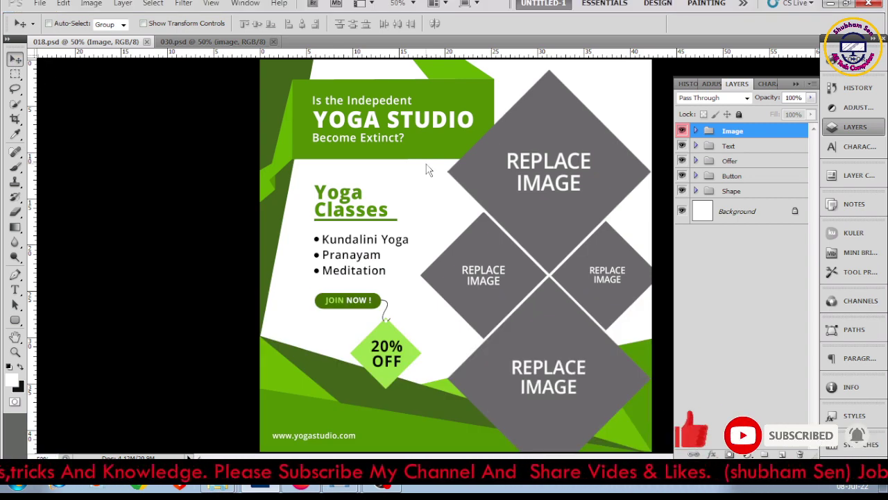
Restyle the YOGA STUDIO heading in League Spartan Bold and nudge it left
click(681, 146)
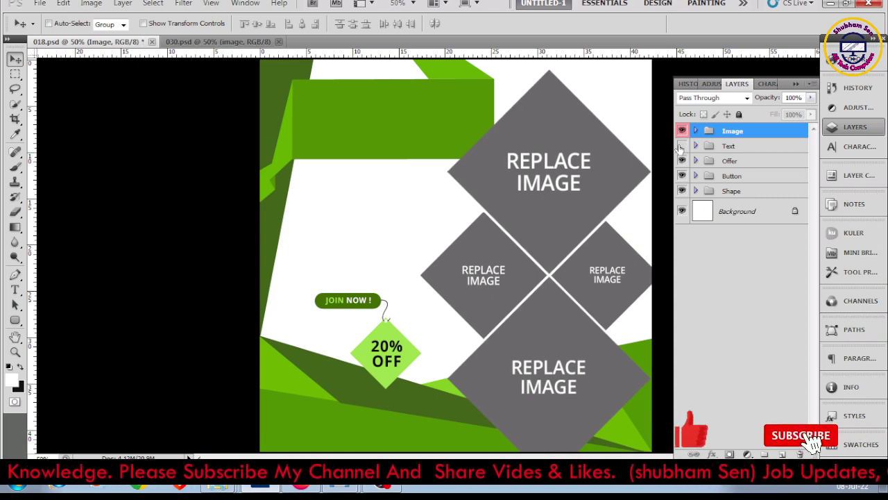
click(695, 146)
scroll(715, 292, down, 3)
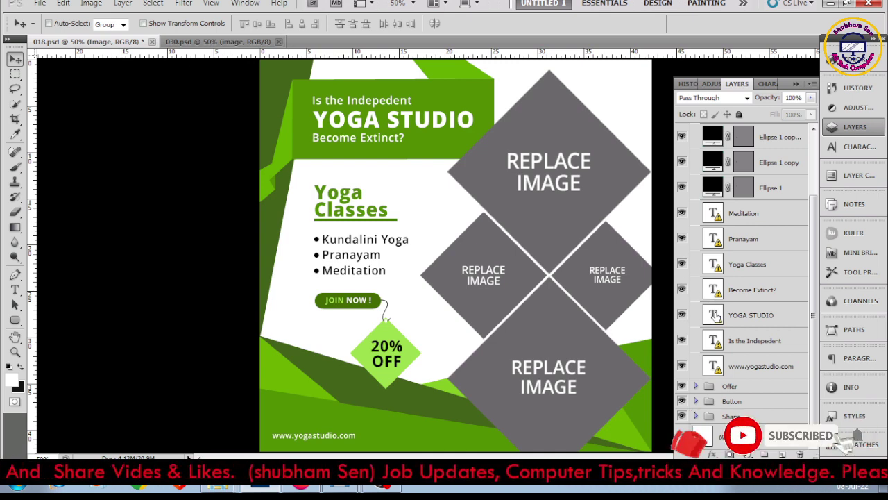
double_click(716, 315)
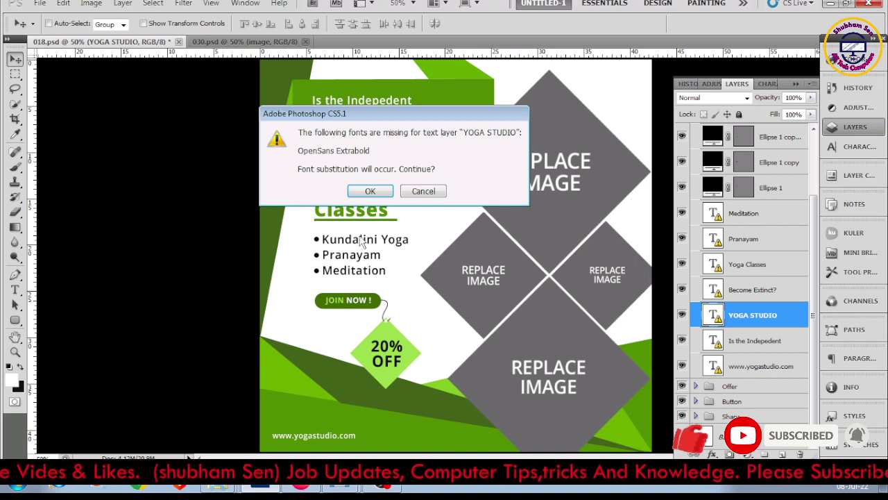
click(369, 192)
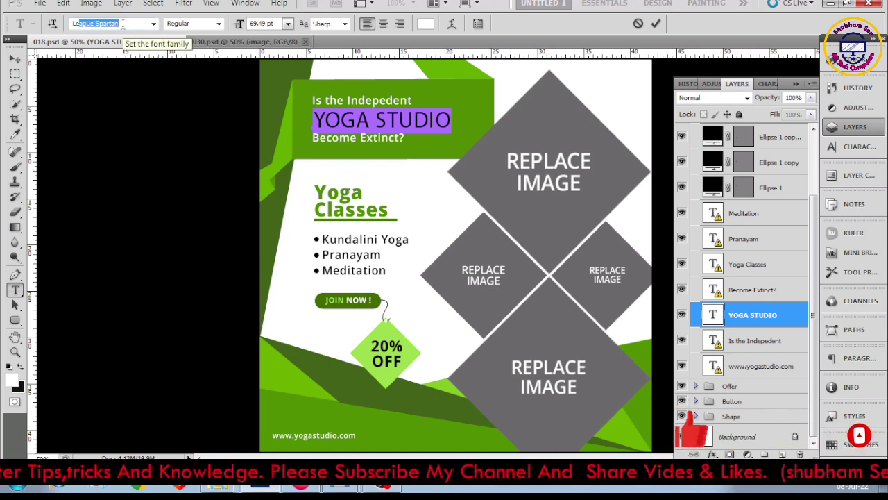
key(Return)
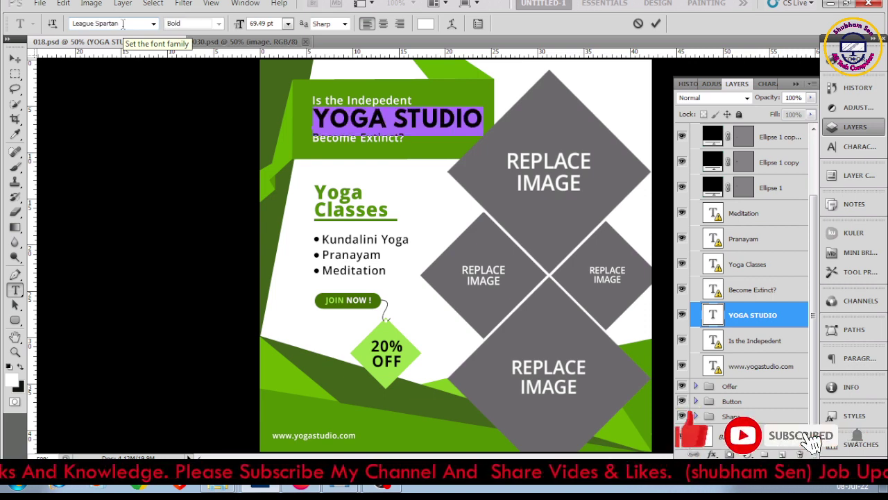
drag(436, 82, 424, 83)
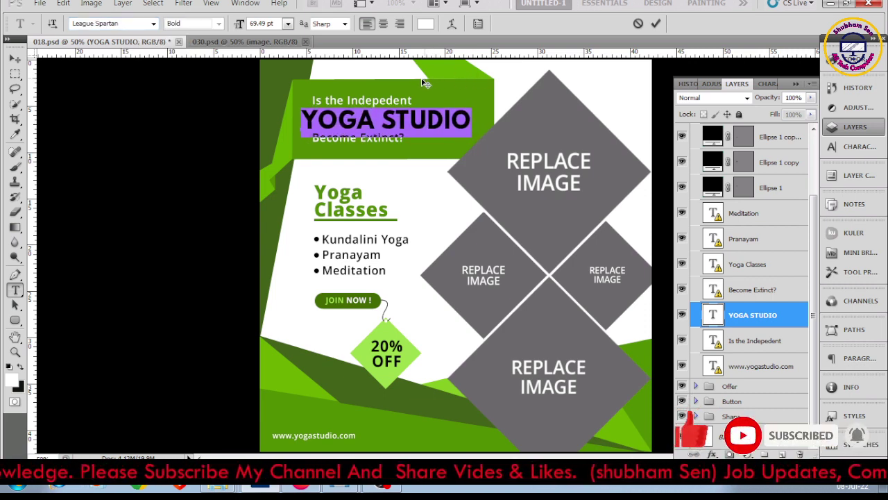
Recolour the YOGA STUDIO heading yellow (#e4dc0d), commit it and shift it 5 px left
click(426, 23)
click(610, 174)
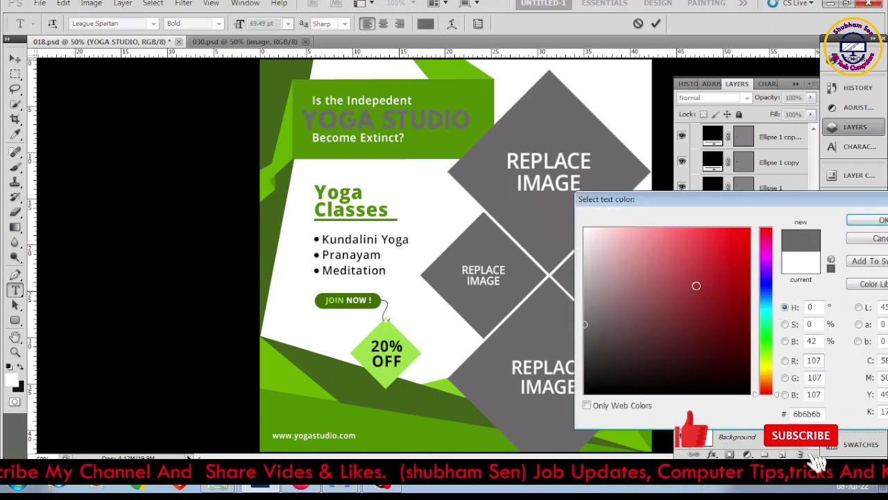
drag(696, 285, 725, 244)
click(773, 364)
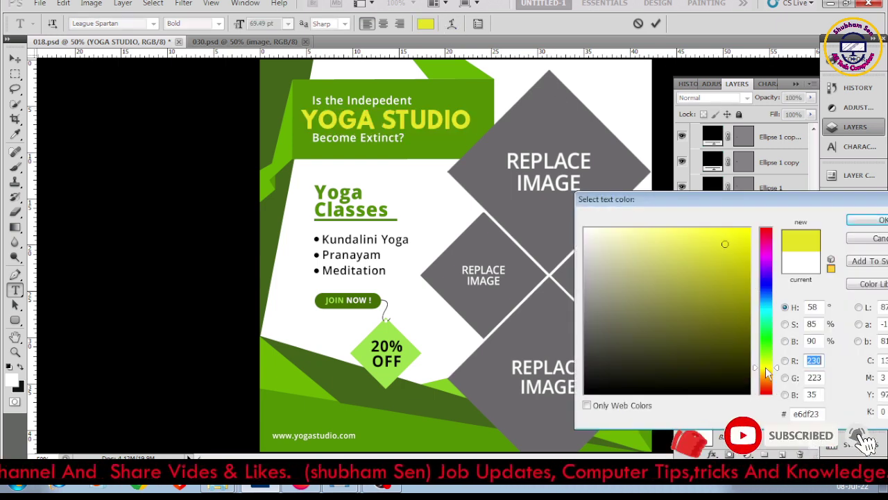
click(868, 220)
click(656, 23)
key(v)
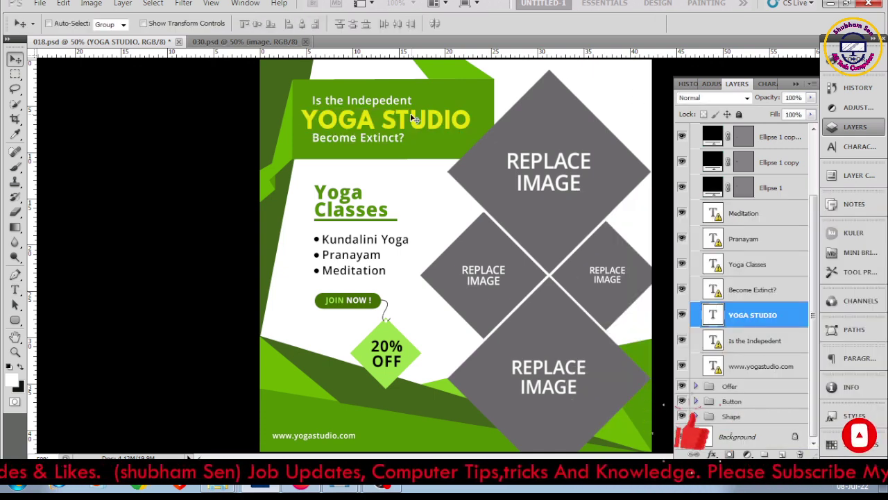
drag(379, 122, 375, 121)
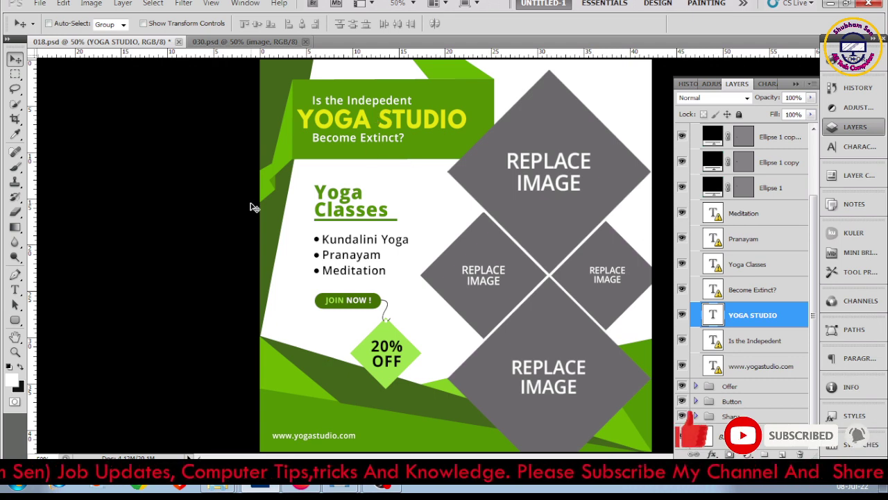
Put the Yoga Classes heading in Odium and enlarge it to 90 pt
right_click(350, 200)
click(430, 231)
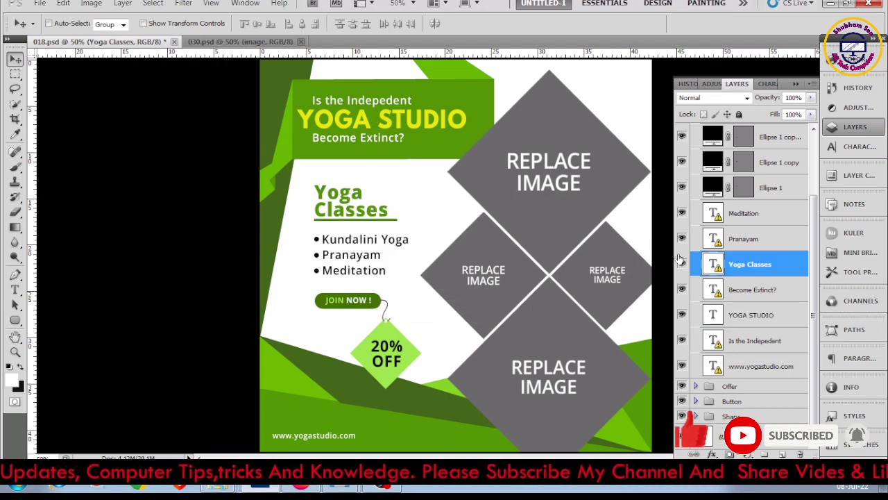
double_click(712, 265)
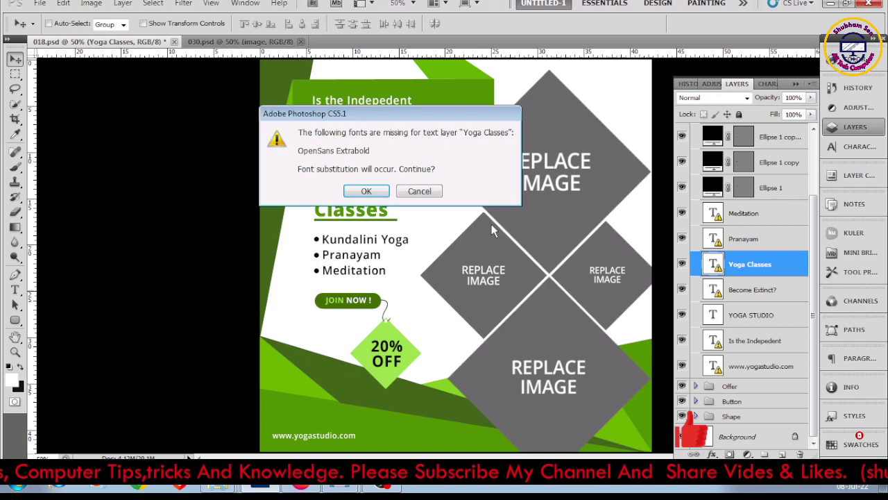
click(368, 193)
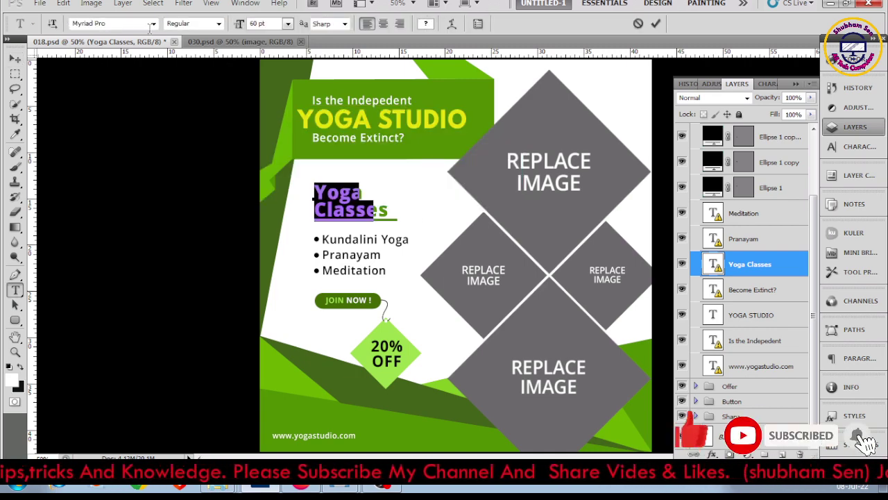
click(153, 24)
scroll(208, 153, down, 10)
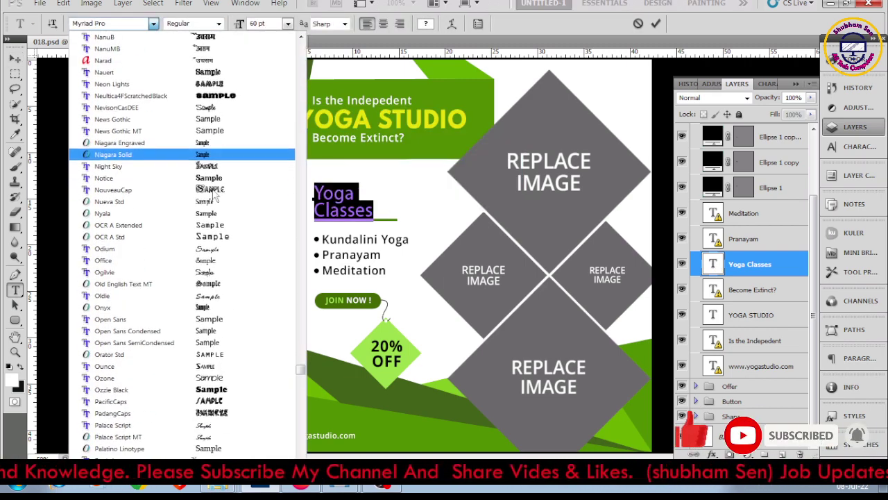
scroll(220, 158, up, 1)
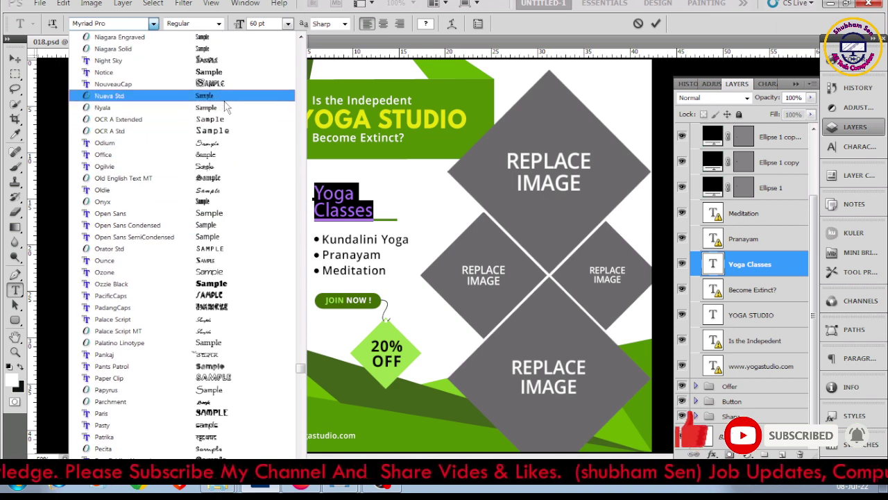
click(218, 139)
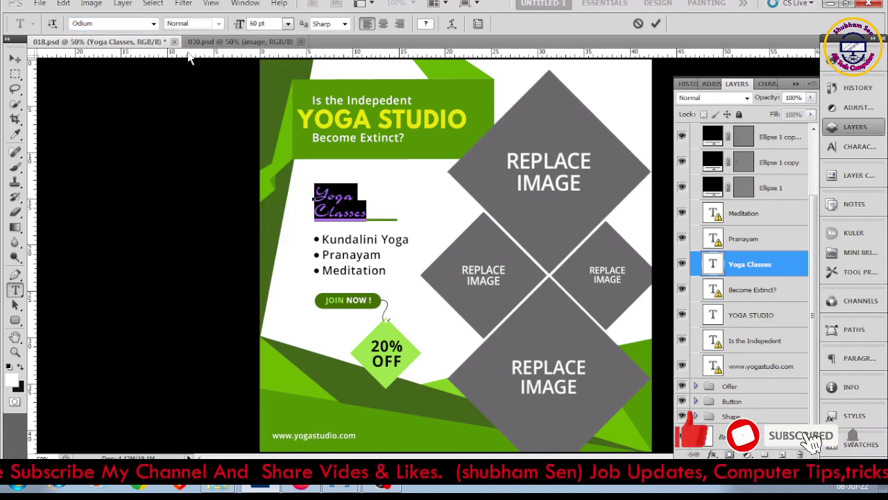
drag(245, 27, 264, 35)
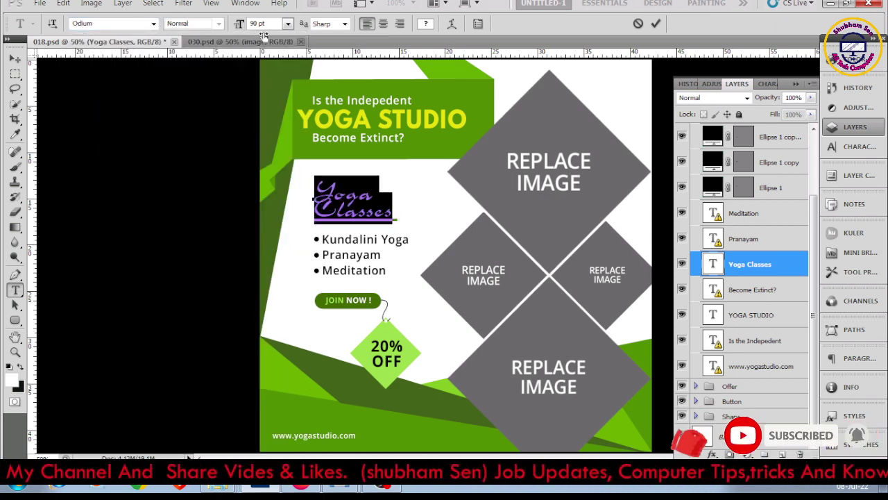
Try Prakrta, then settle on Segoe Script for the Yoga Classes heading and commit
click(153, 23)
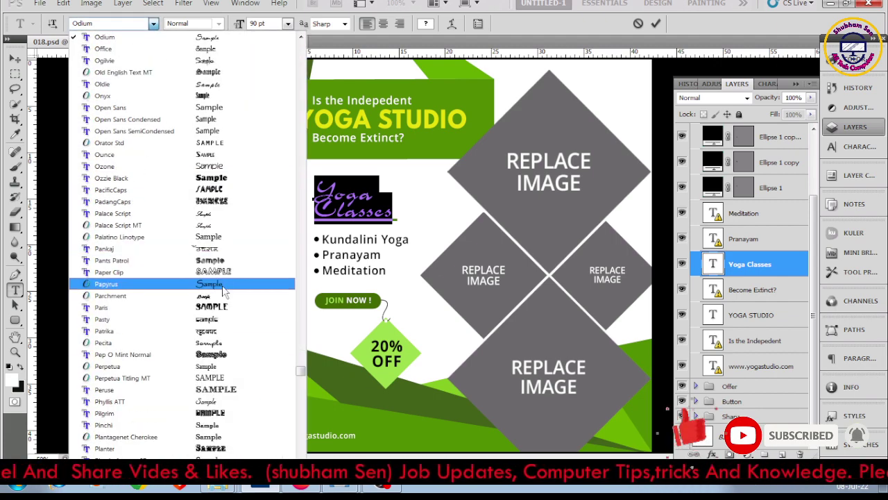
scroll(224, 393, down, 5)
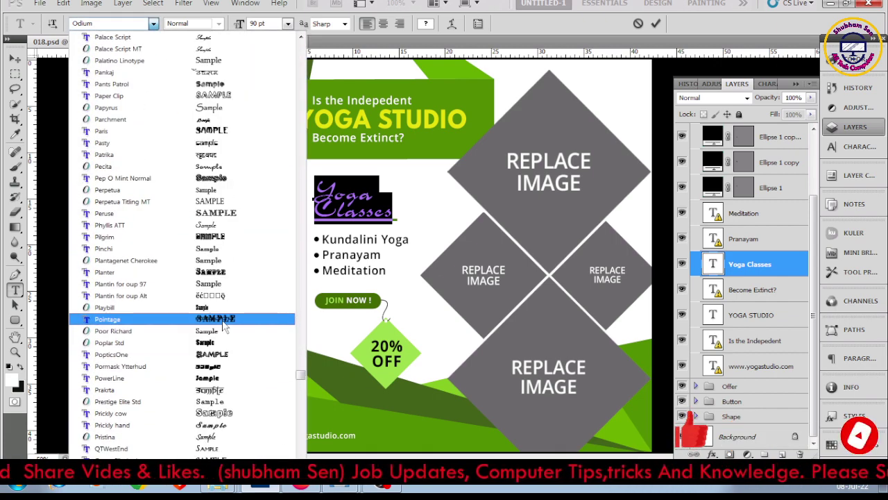
click(223, 393)
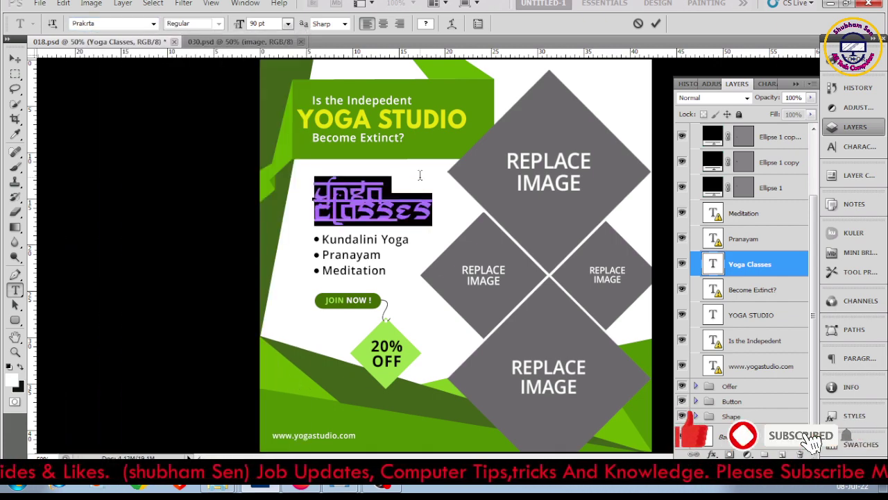
click(153, 23)
scroll(210, 268, down, 3)
scroll(210, 267, down, 3)
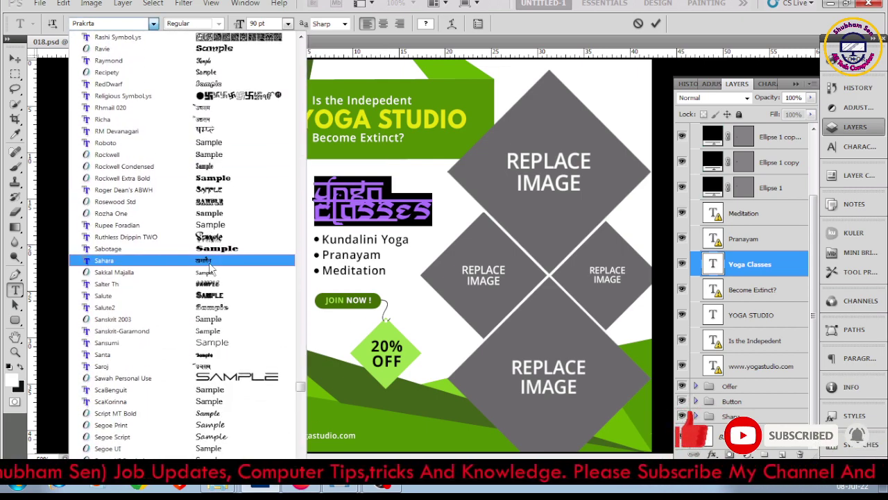
scroll(229, 316, down, 2)
scroll(226, 314, down, 1)
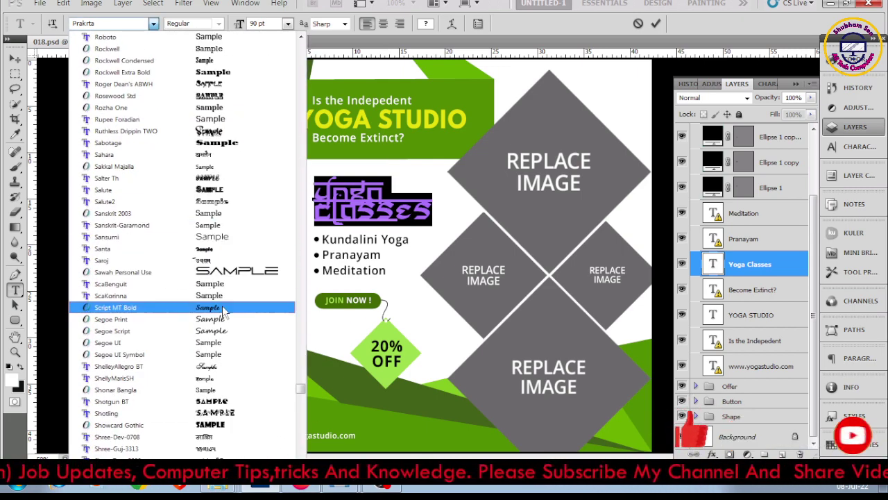
click(223, 331)
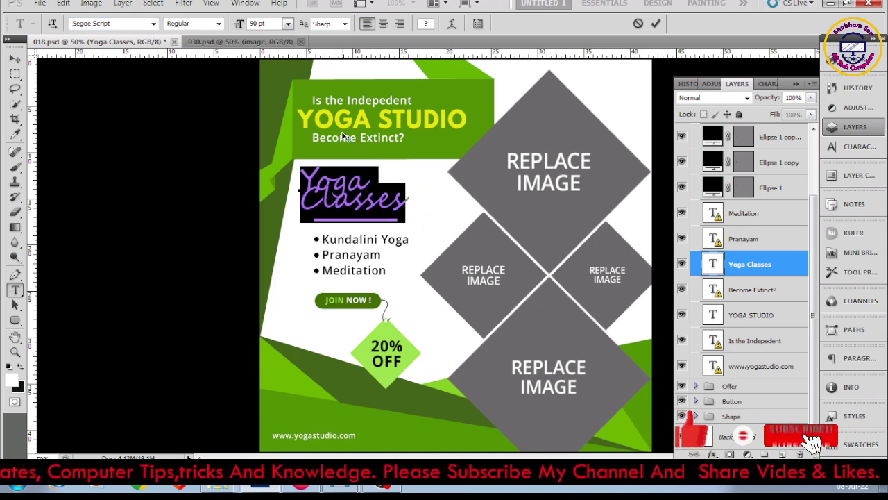
click(656, 23)
key(v)
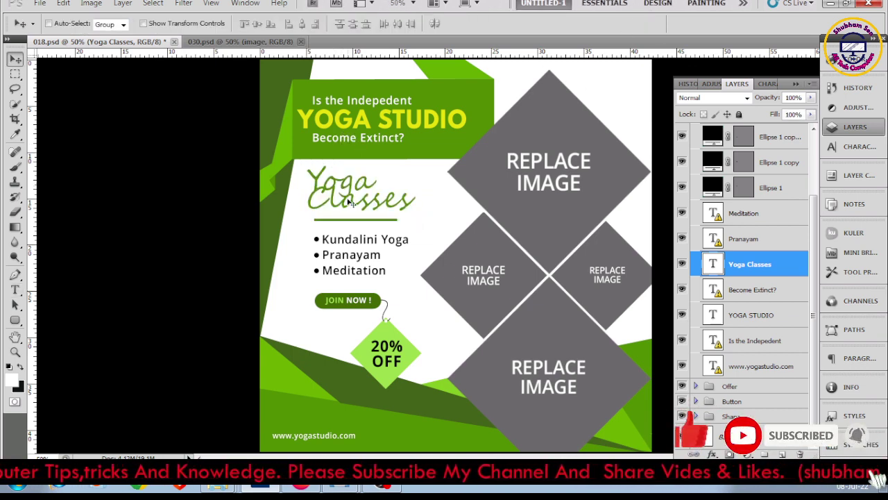
Nudge the Yoga Classes heading up and right, apply Faux Bold, and bring 030.psd forward
key(Right)
key(Up)
key(Right)
key(Up)
key(Right)
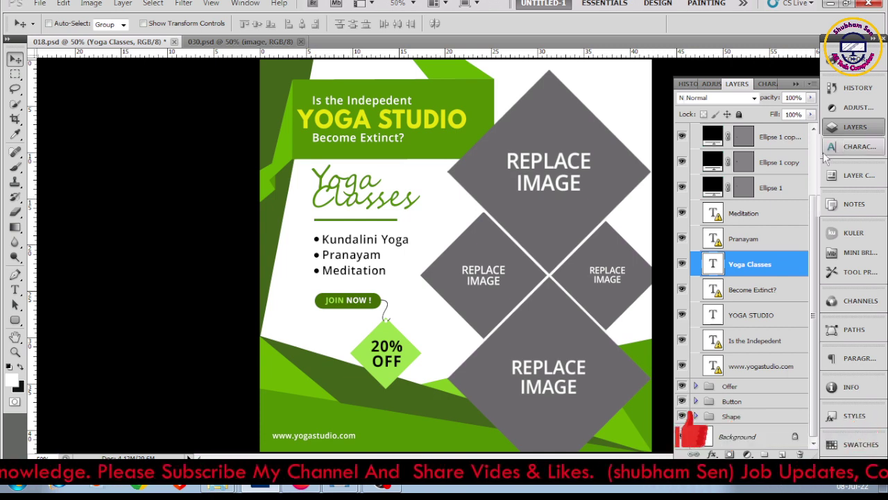
click(853, 147)
click(696, 184)
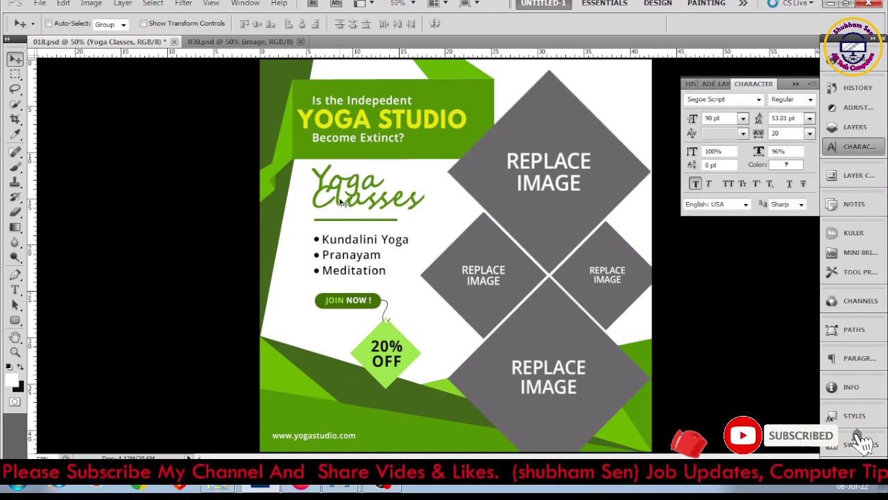
click(261, 42)
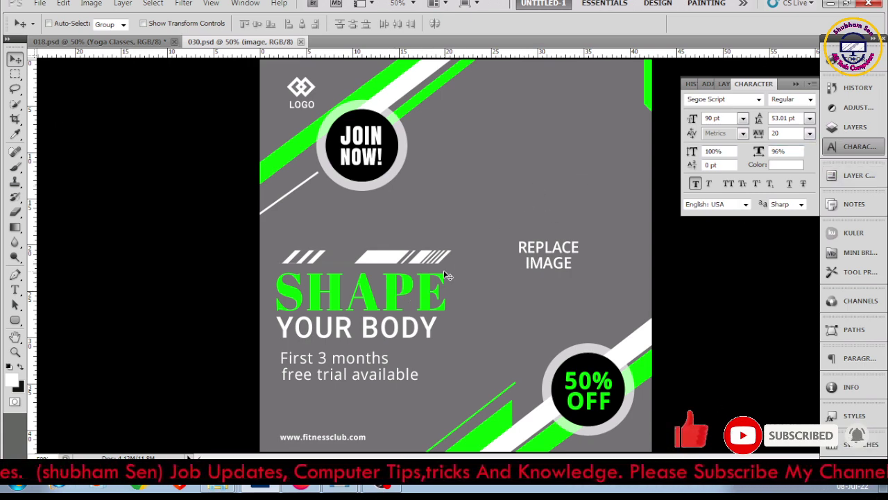
Set the SHAPE heading to Univers Bold with Strong anti-aliasing
right_click(398, 297)
click(458, 370)
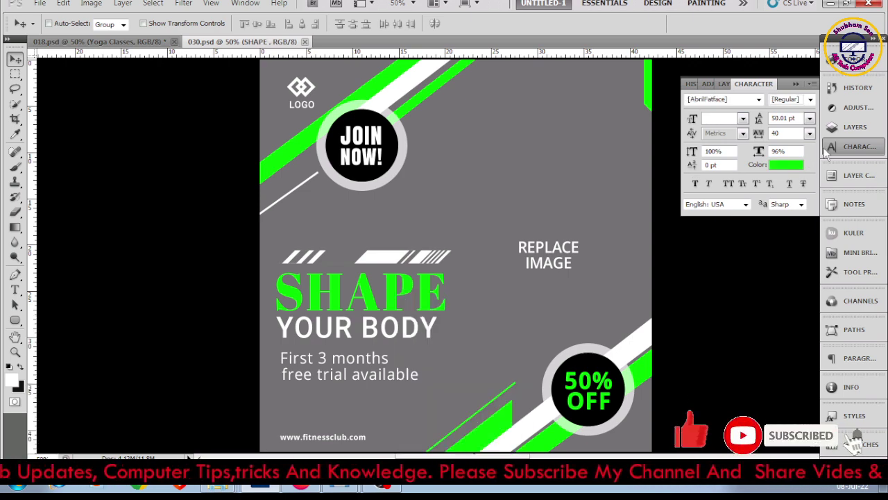
click(839, 132)
double_click(711, 260)
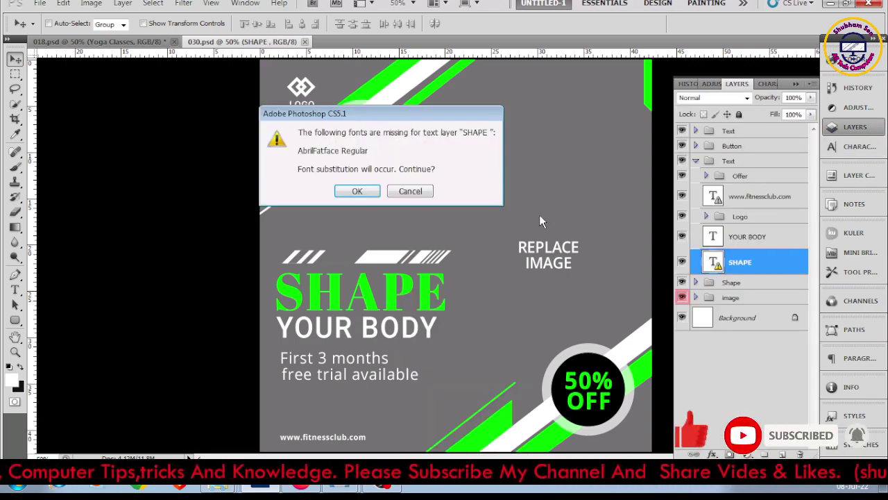
click(357, 192)
click(104, 24)
text(Univers)
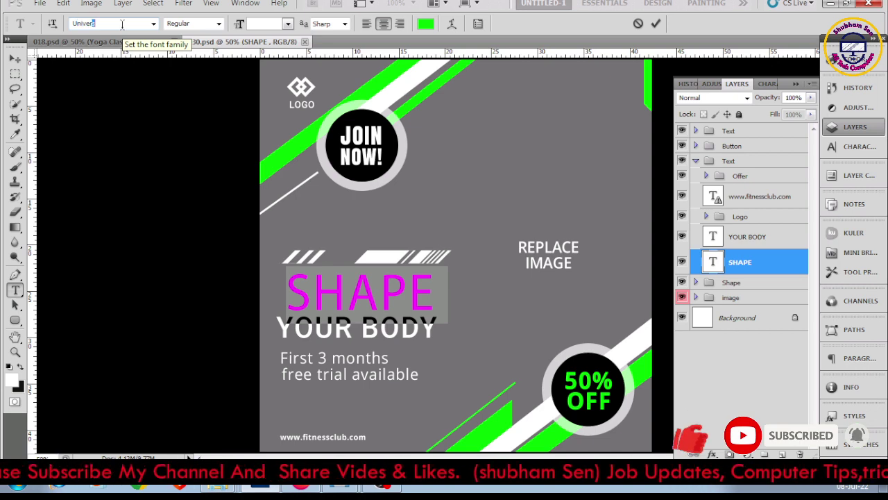
key(Return)
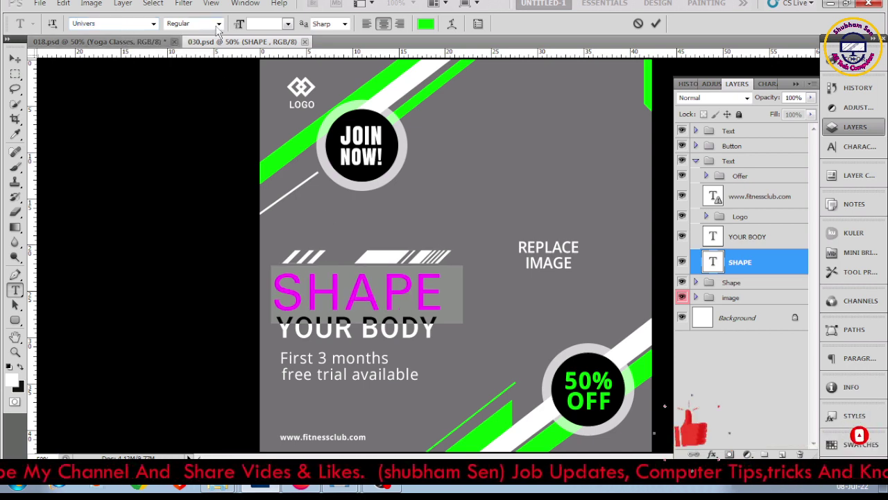
click(218, 24)
click(193, 59)
click(344, 24)
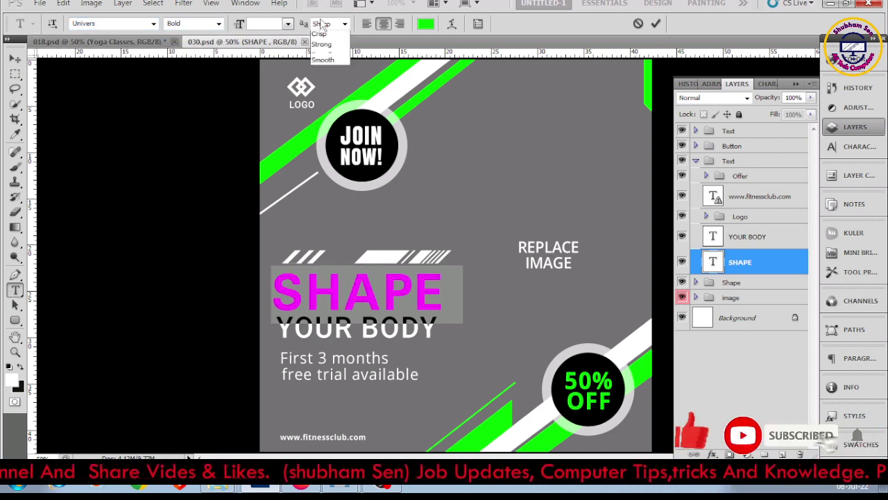
click(331, 68)
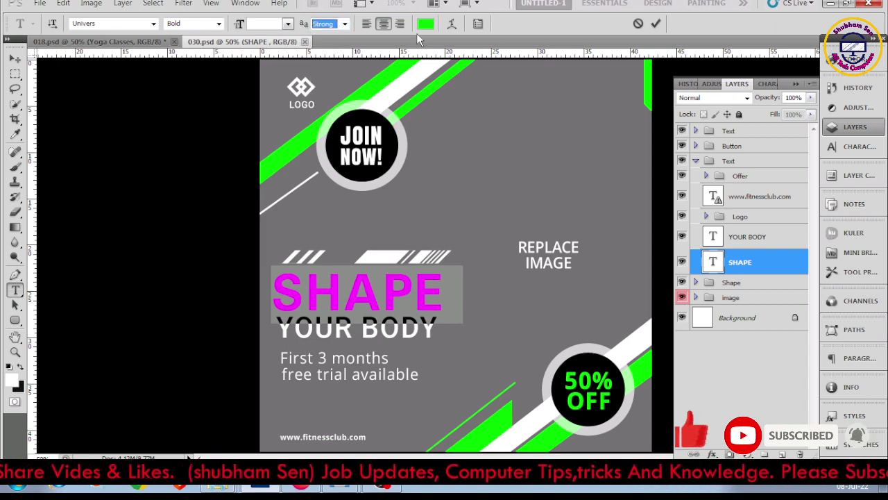
Colour the SHAPE heading bright yellow, commit it and shift it slightly right
click(425, 23)
click(766, 370)
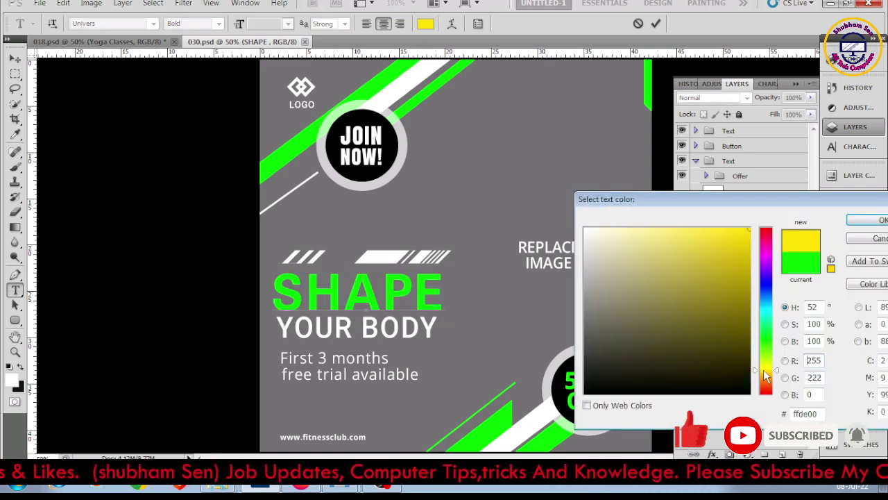
click(743, 229)
click(872, 223)
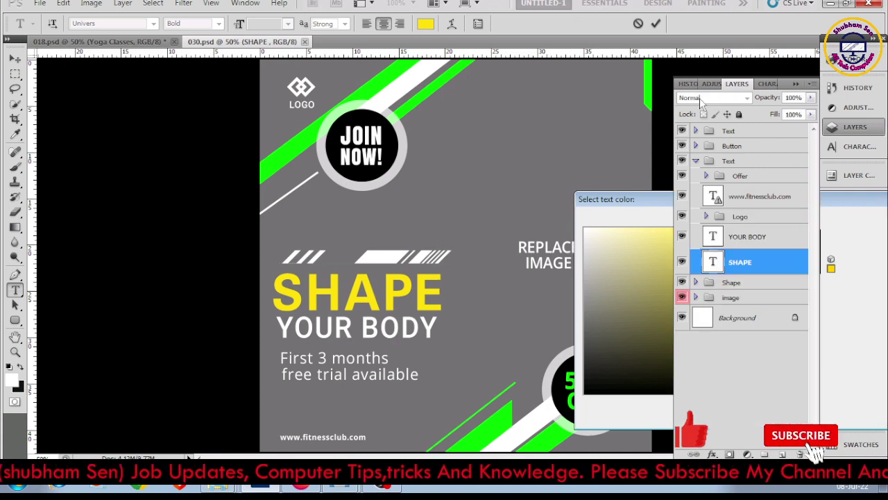
click(15, 59)
mouse_move(354, 303)
mouse_down()
mouse_move(364, 303)
mouse_move(352, 300)
mouse_up()
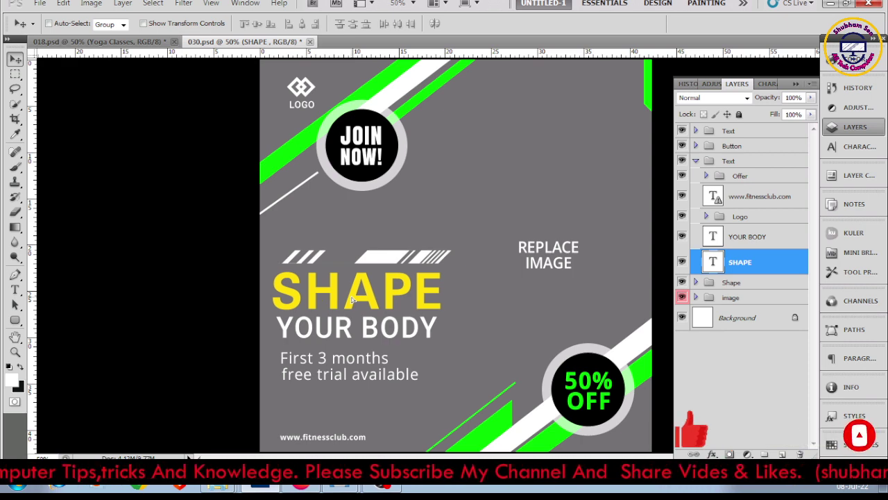
Try Vladimir Script on the SHAPE heading and commit
double_click(713, 262)
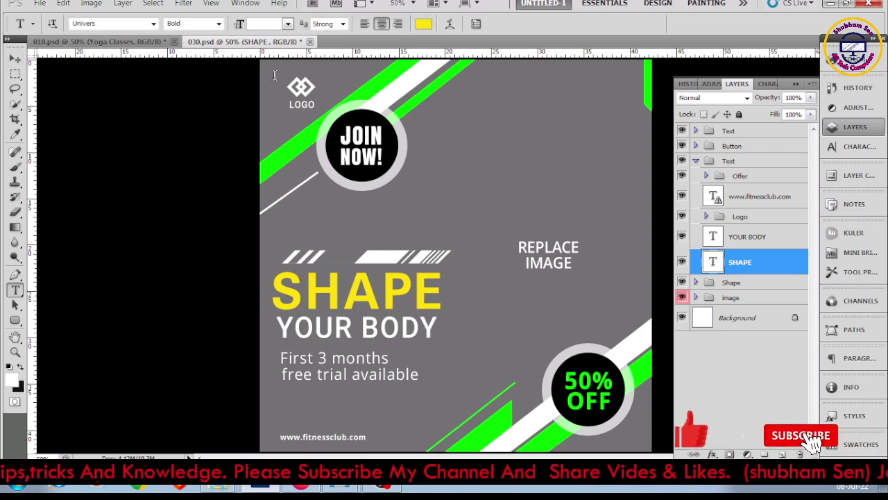
click(153, 24)
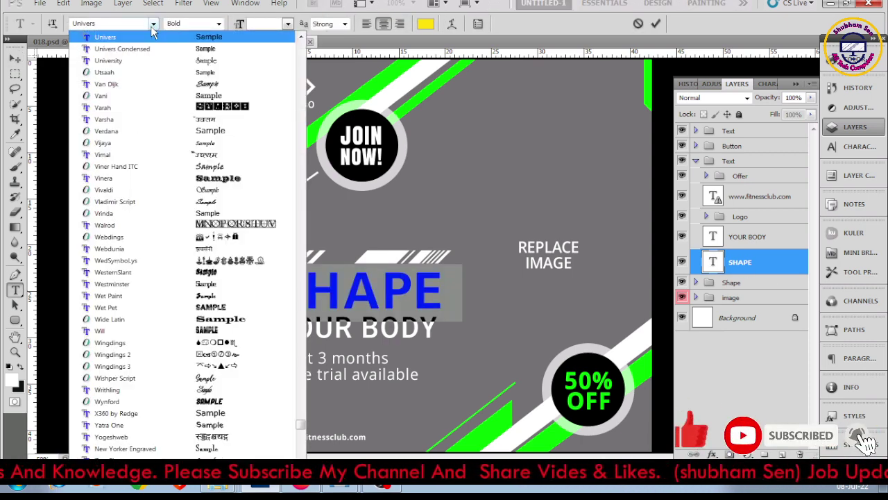
click(237, 201)
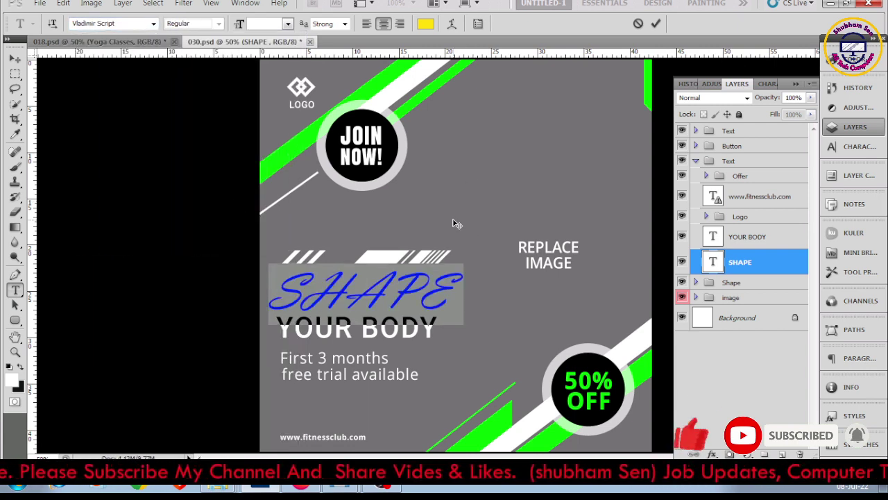
click(656, 23)
key(v)
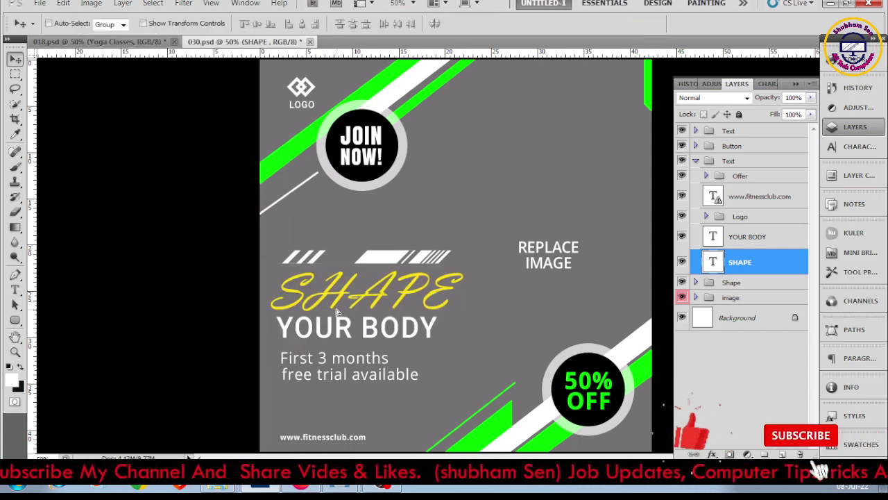
Browse the font list and apply Campaign-Normal to the SHAPE heading
double_click(713, 262)
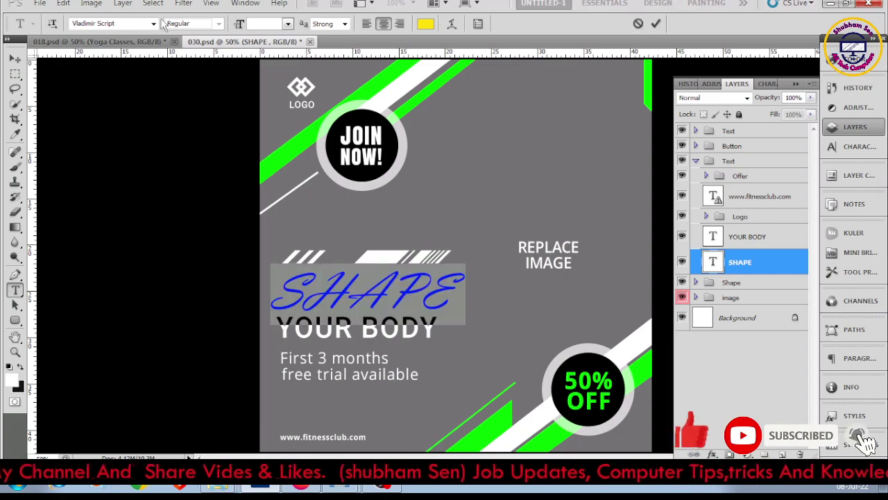
click(154, 24)
scroll(207, 250, up, 5)
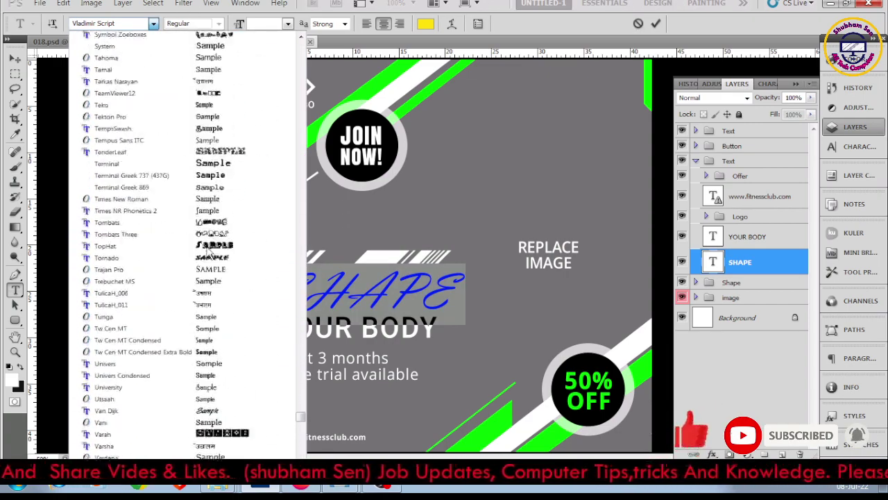
scroll(202, 251, up, 3)
scroll(204, 247, up, 3)
scroll(204, 234, up, 3)
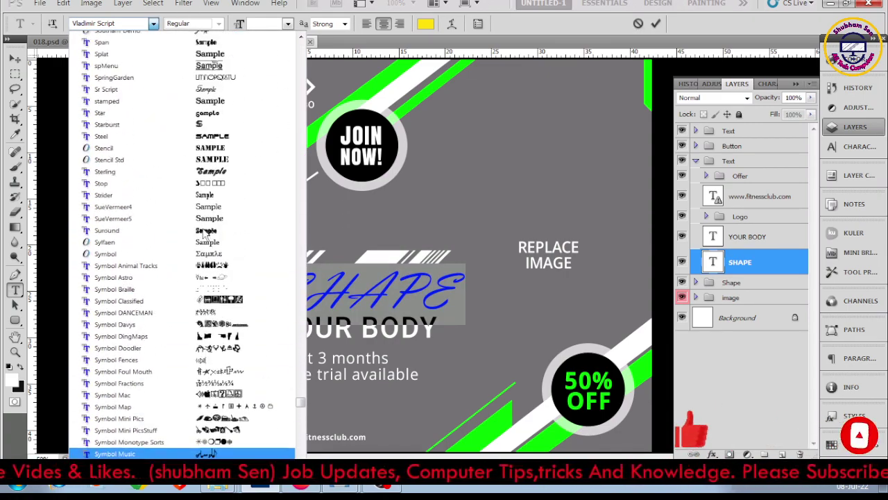
scroll(206, 229, up, 3)
scroll(208, 208, up, 3)
scroll(212, 180, up, 3)
scroll(215, 159, up, 3)
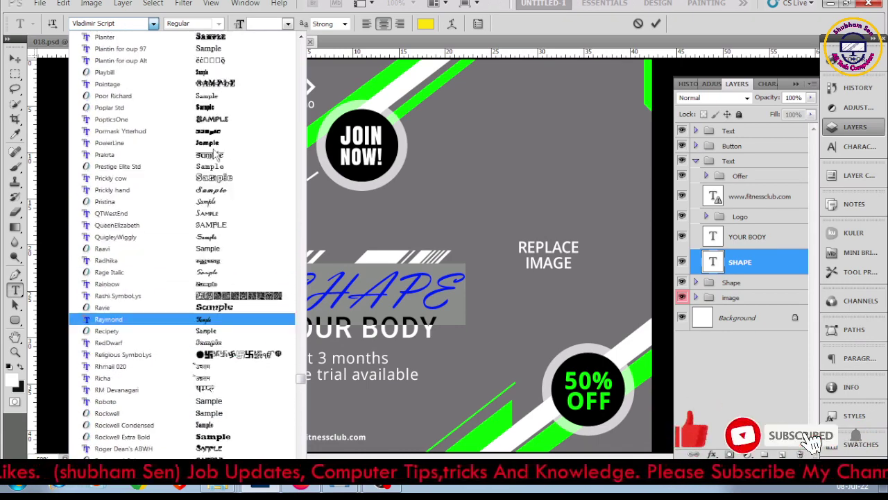
scroll(217, 154, up, 2)
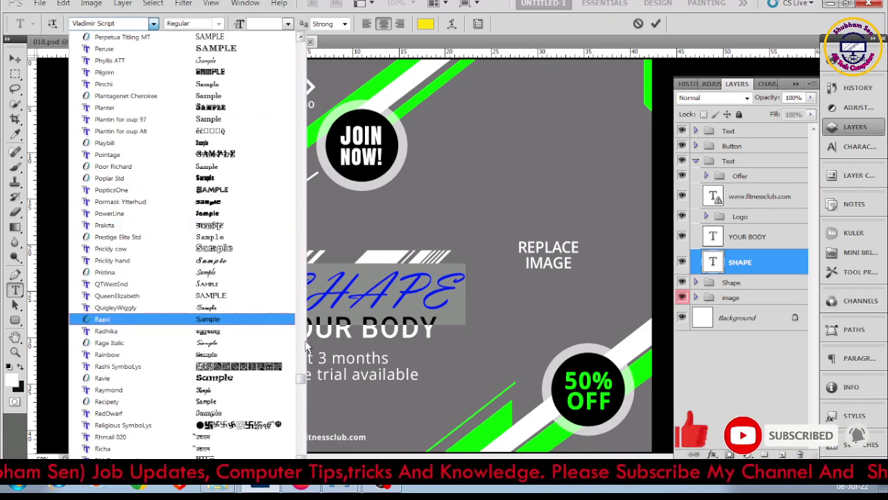
drag(305, 378, 303, 126)
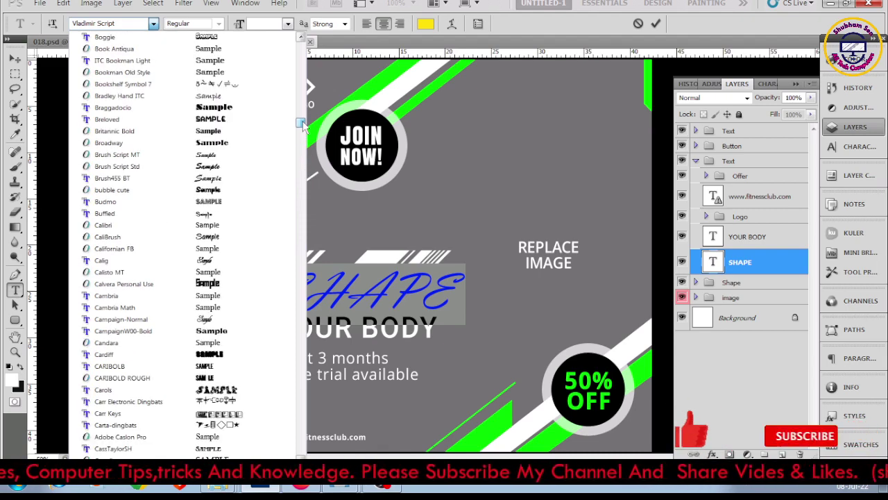
click(238, 320)
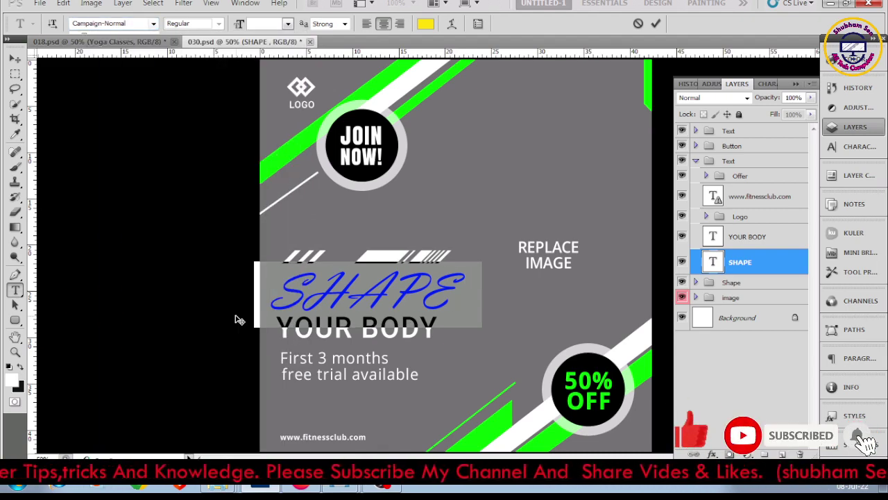
Try Halimun, then settle on the Againts font for SHAPE
click(153, 23)
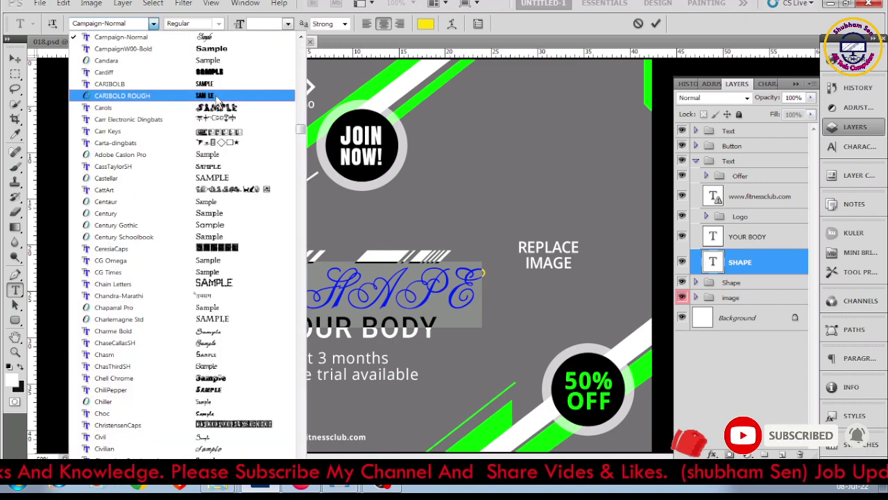
drag(303, 134, 304, 247)
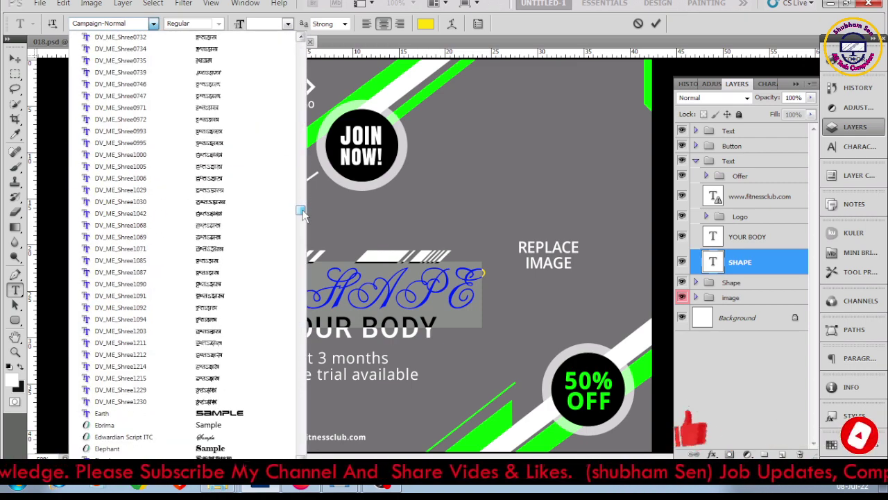
click(244, 189)
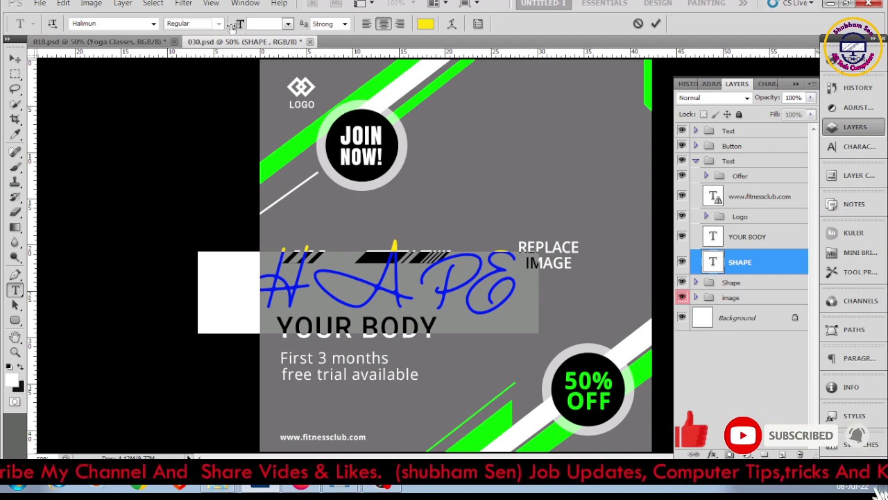
click(153, 23)
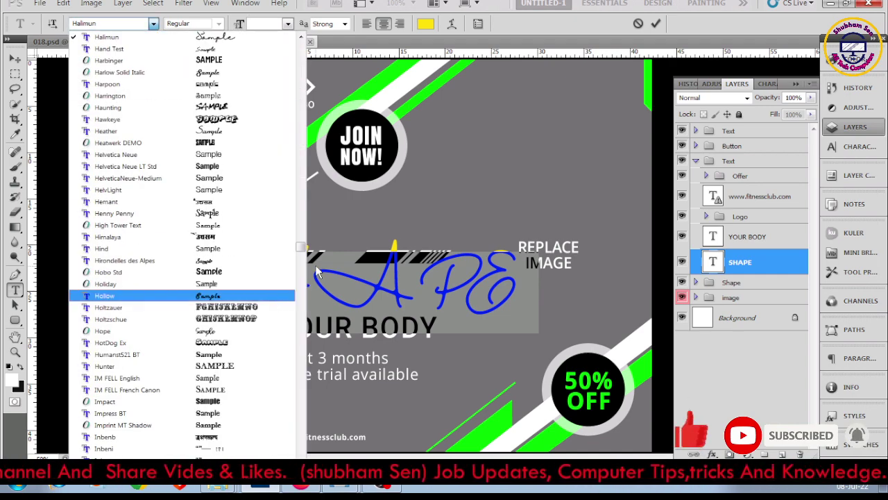
mouse_move(301, 253)
mouse_down()
mouse_move(300, 274)
mouse_move(299, 75)
mouse_up()
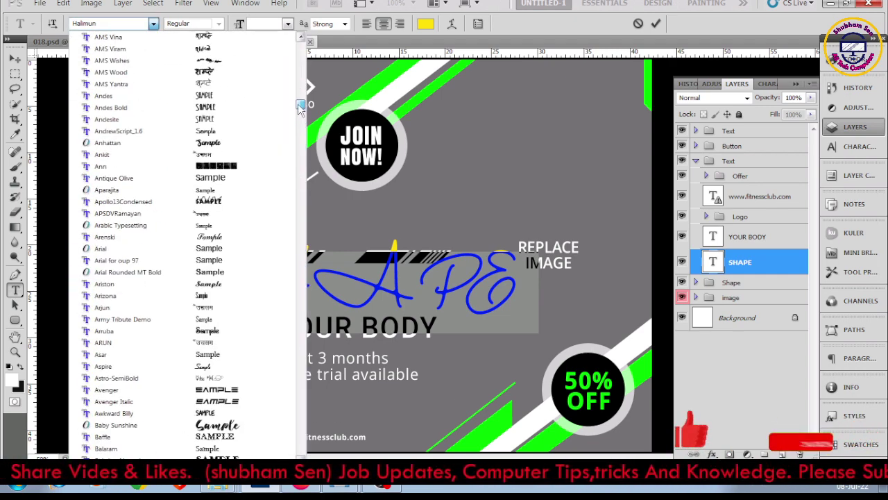
click(234, 134)
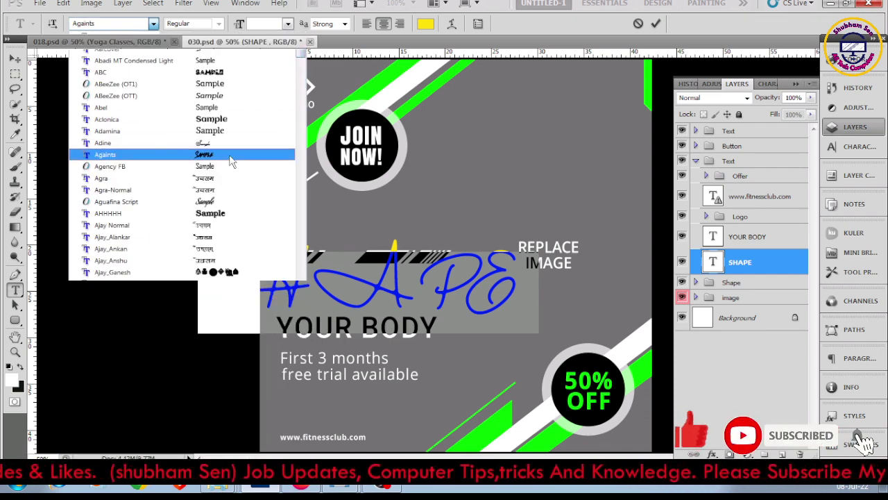
Move SHAPE up beside the JOIN NOW circle, commit, and nudge it down-left
drag(385, 213, 469, 103)
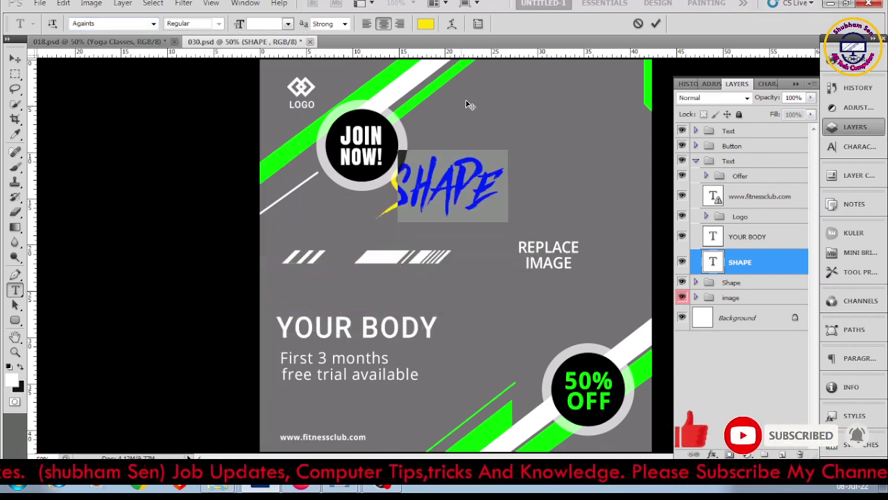
click(656, 24)
key(v)
mouse_move(448, 186)
mouse_down()
mouse_move(429, 210)
mouse_move(468, 201)
mouse_up()
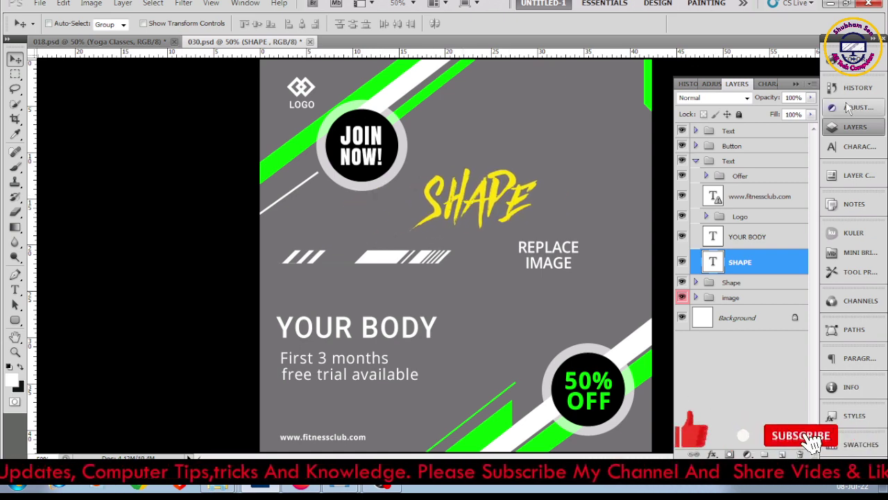
Show the Character panel from the right-hand panel strip
click(850, 148)
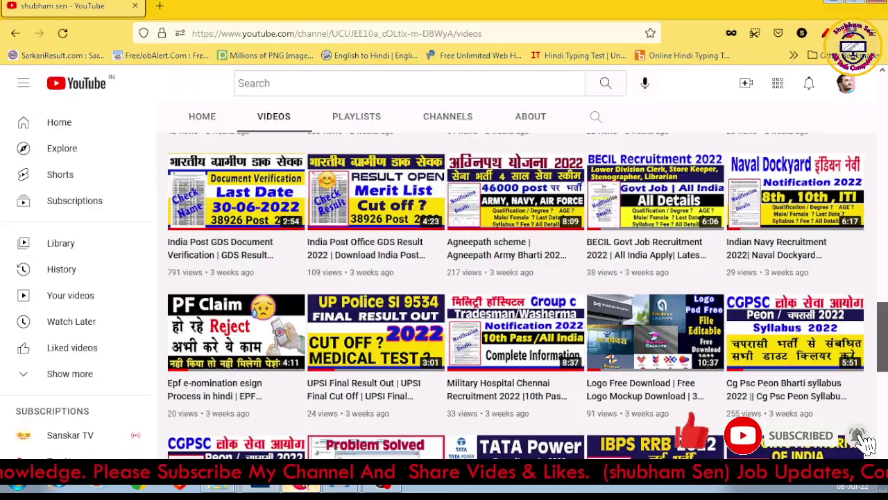
scroll(609, 311, up, 5)
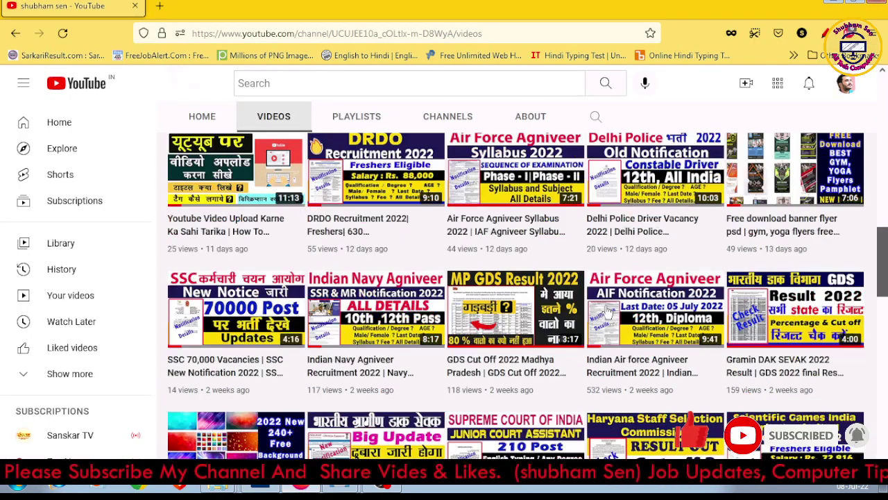
scroll(611, 310, up, 4)
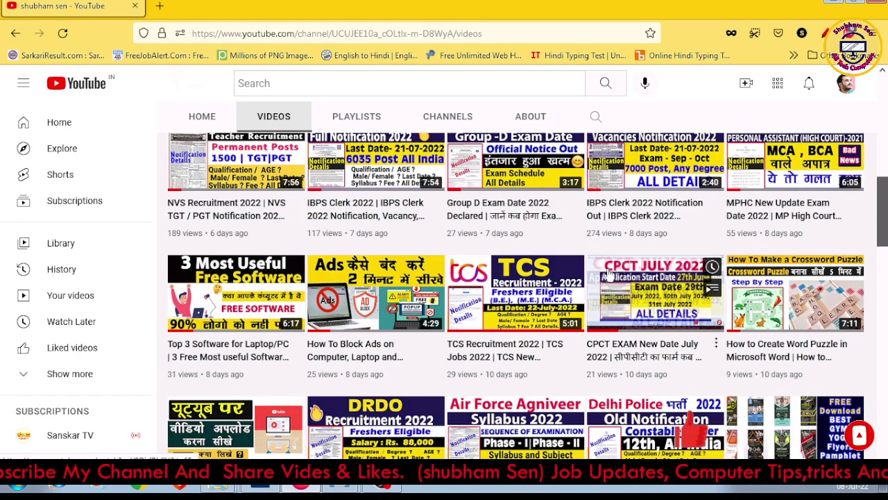
scroll(617, 291, up, 5)
scroll(612, 276, up, 2)
scroll(576, 250, up, 2)
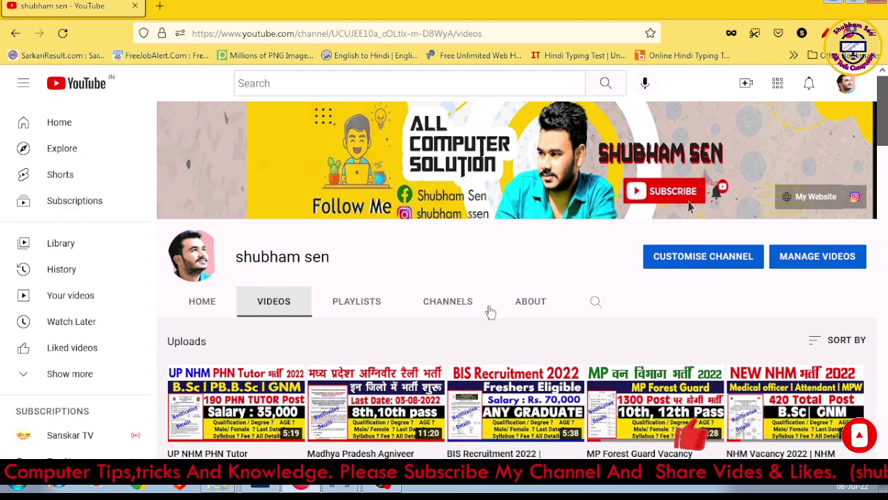
scroll(490, 312, down, 2)
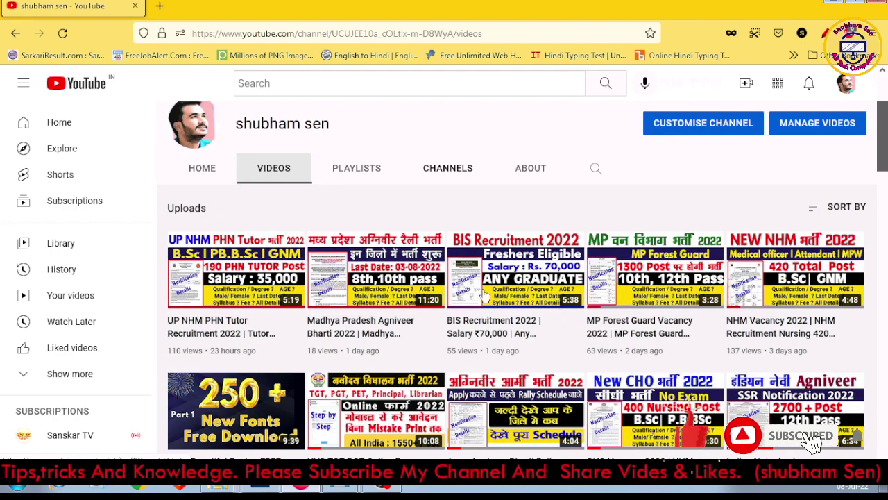
scroll(482, 283, down, 2)
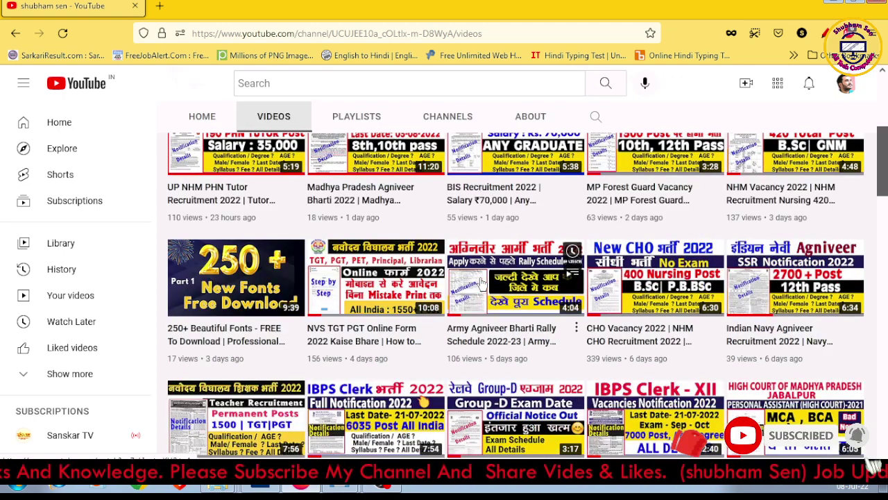
scroll(484, 281, down, 5)
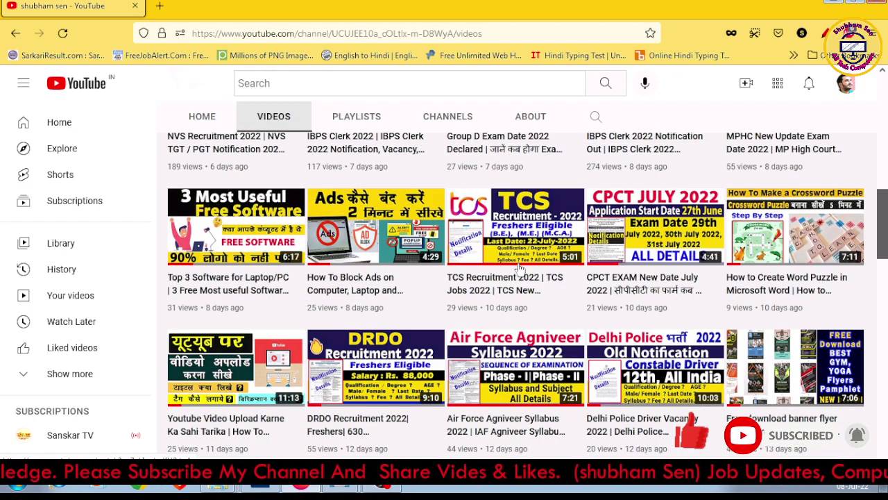
scroll(519, 268, down, 5)
scroll(273, 258, down, 3)
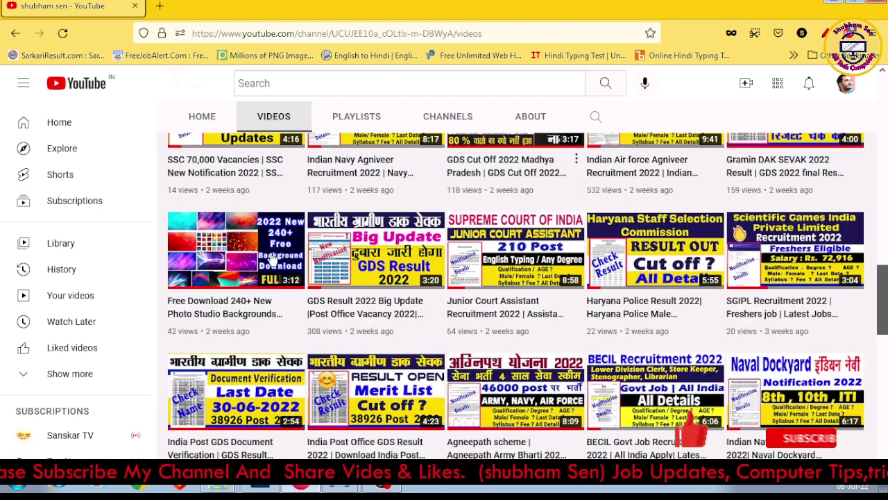
scroll(326, 246, down, 2)
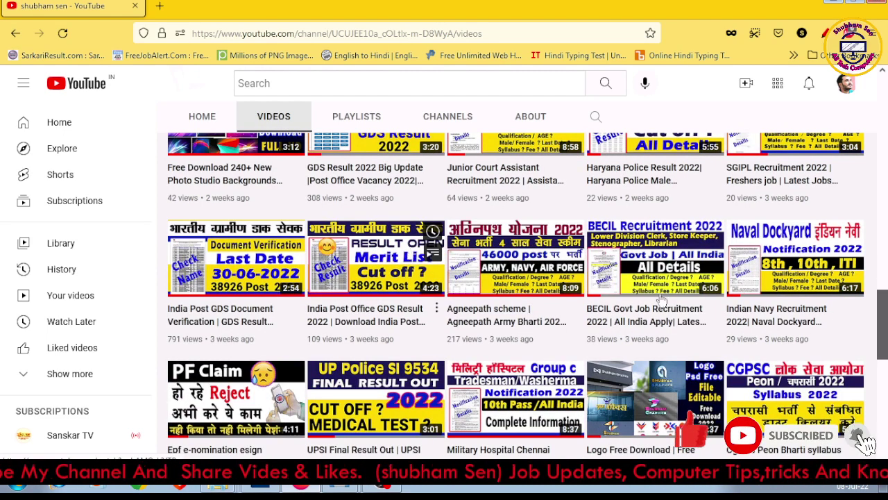
scroll(660, 323, down, 1)
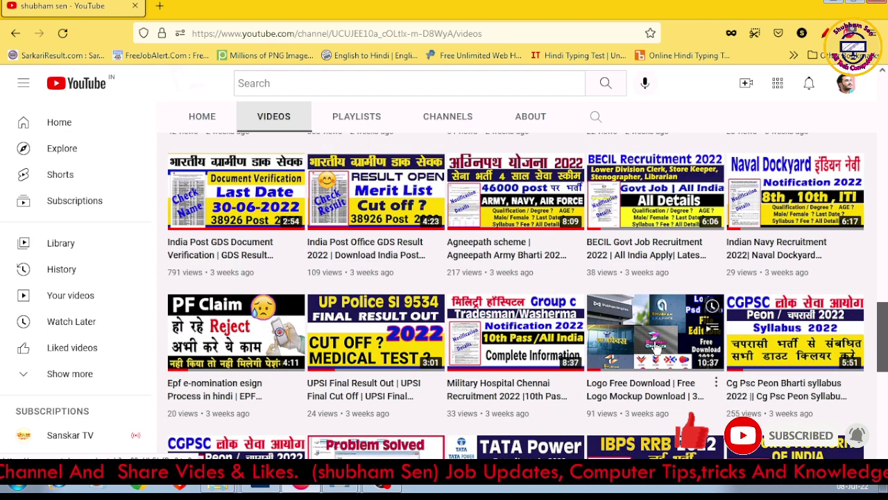
scroll(569, 286, down, 6)
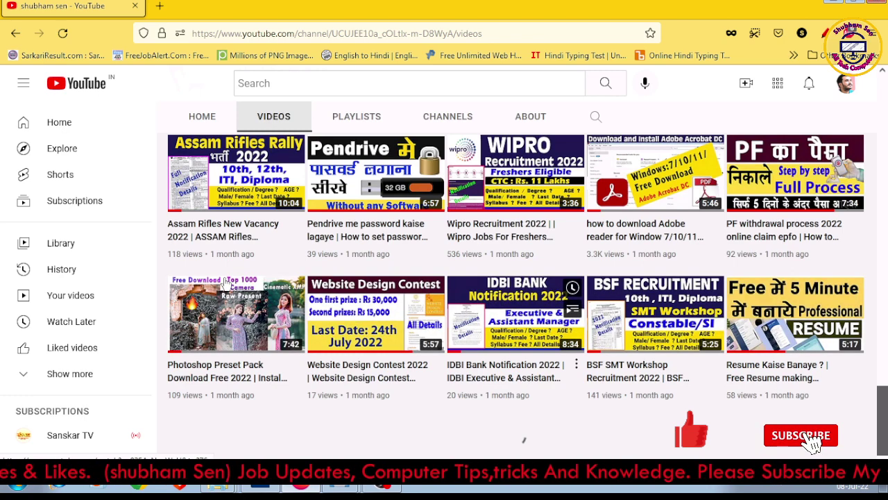
mouse_move(236, 313)
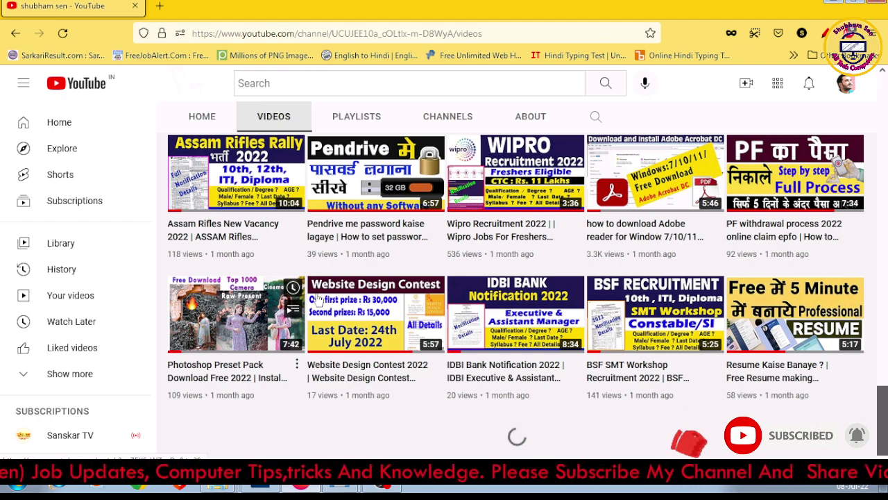
scroll(553, 296, up, 5)
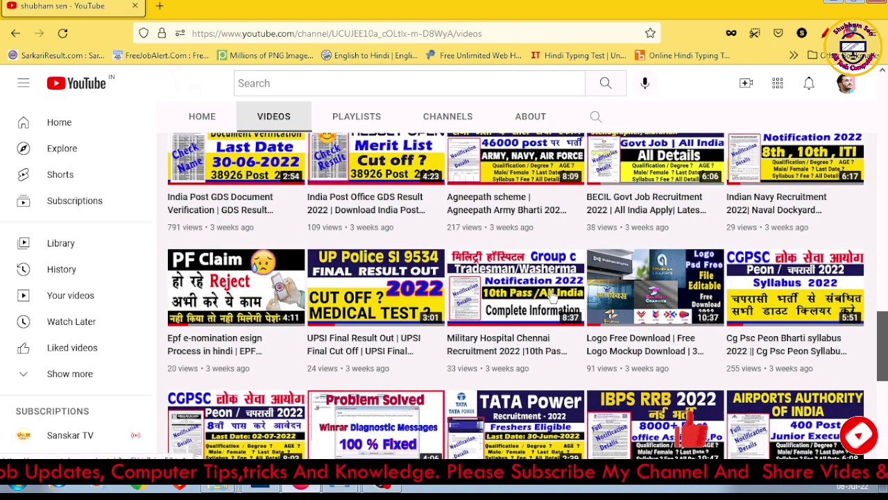
scroll(552, 295, up, 5)
scroll(530, 292, up, 5)
scroll(531, 292, up, 1)
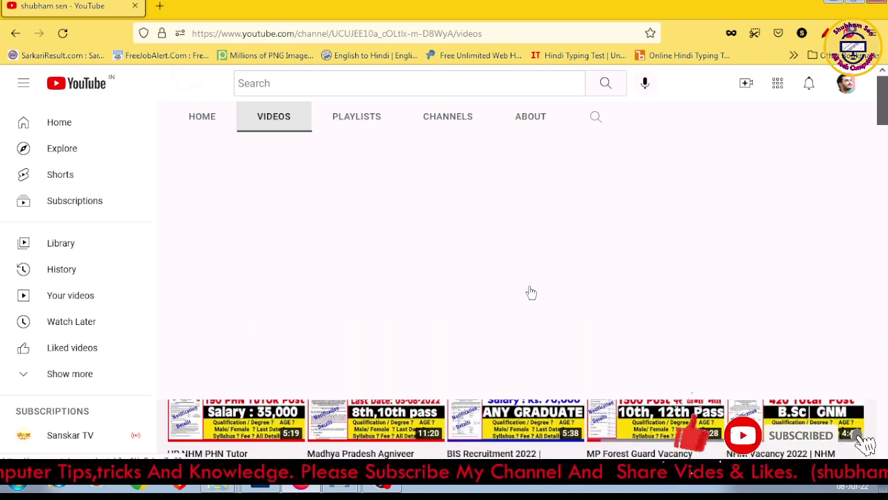